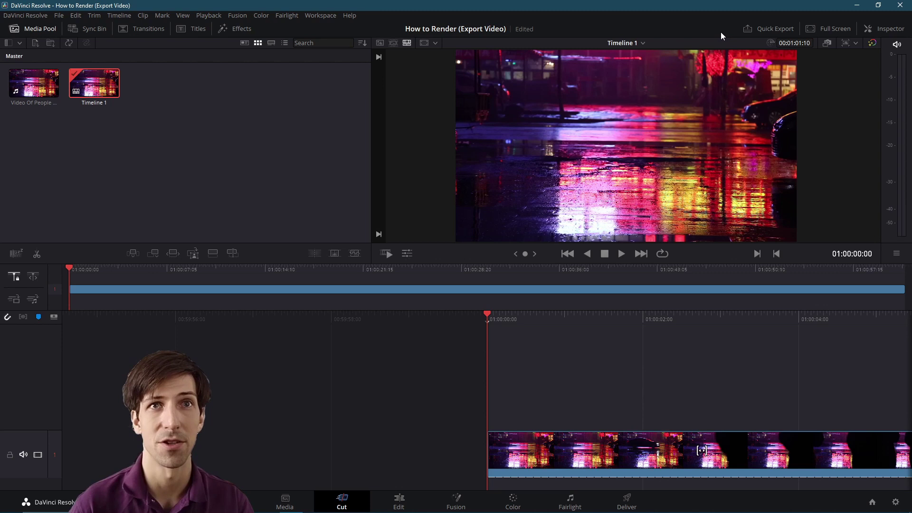
Review the H.264 preset in Quick Export and its export path dialog, without saving a file
left_click(755, 28)
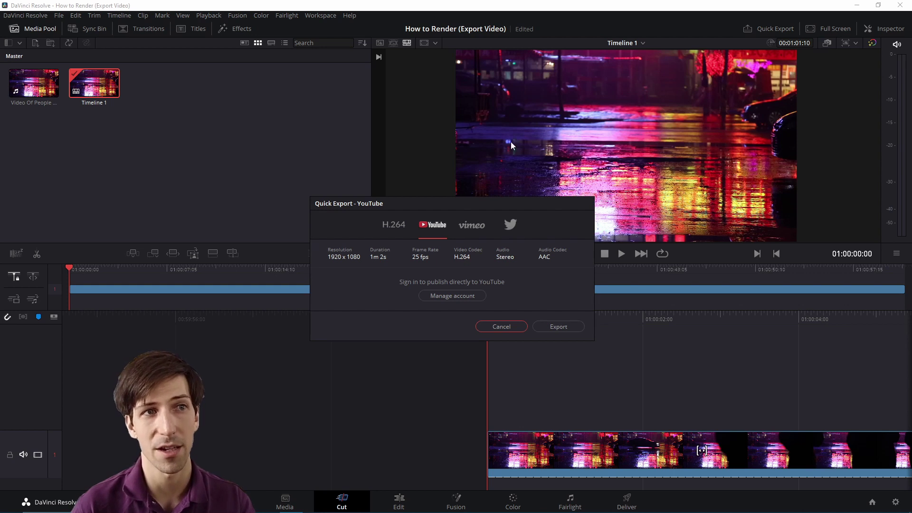
left_click(393, 225)
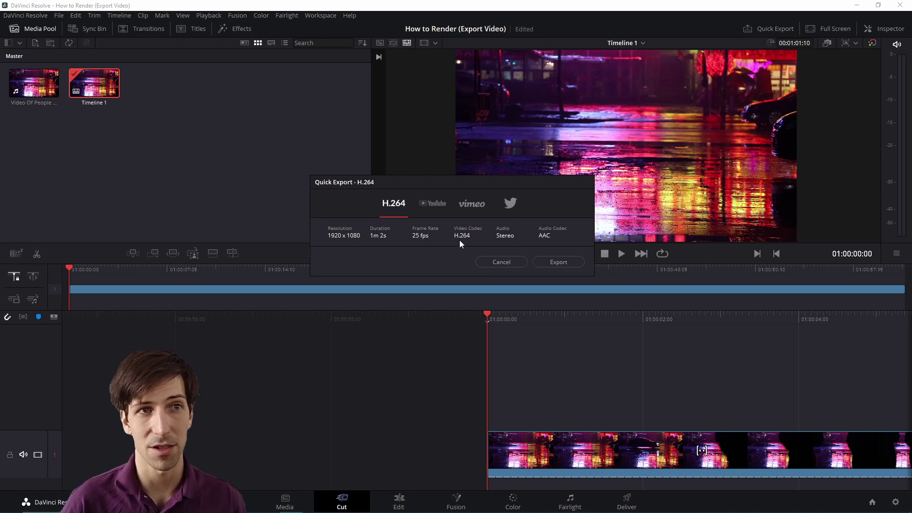
left_click(576, 265)
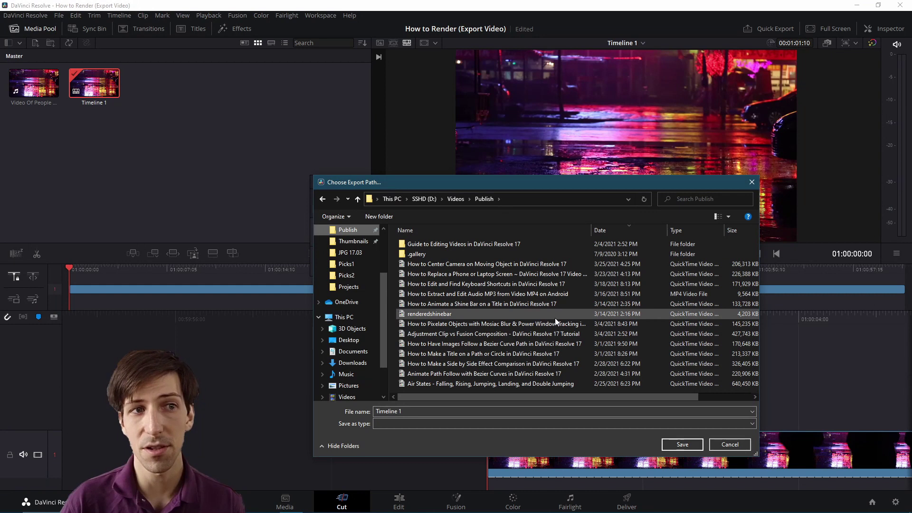
left_click(720, 448)
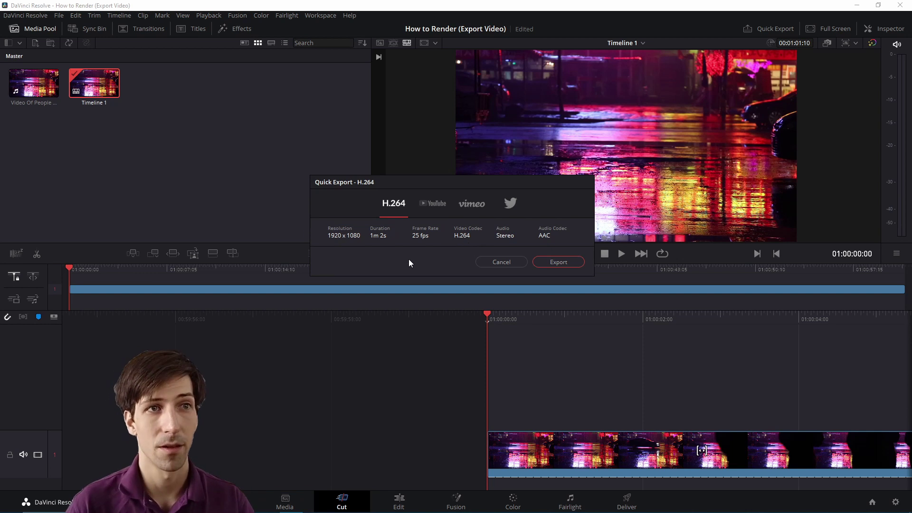
Review the YouTube, Vimeo and Twitter presets in Quick Export and close it without exporting
left_click(440, 207)
left_click(469, 207)
left_click(510, 207)
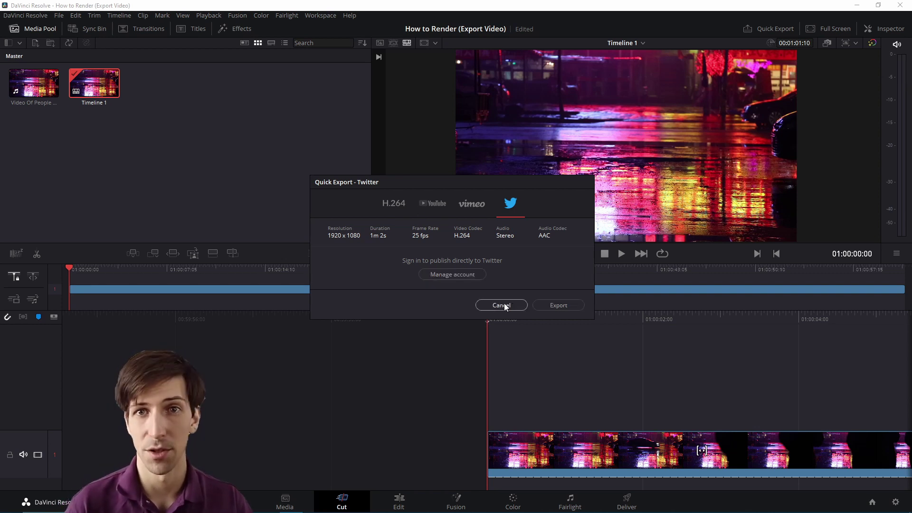
left_click(432, 204)
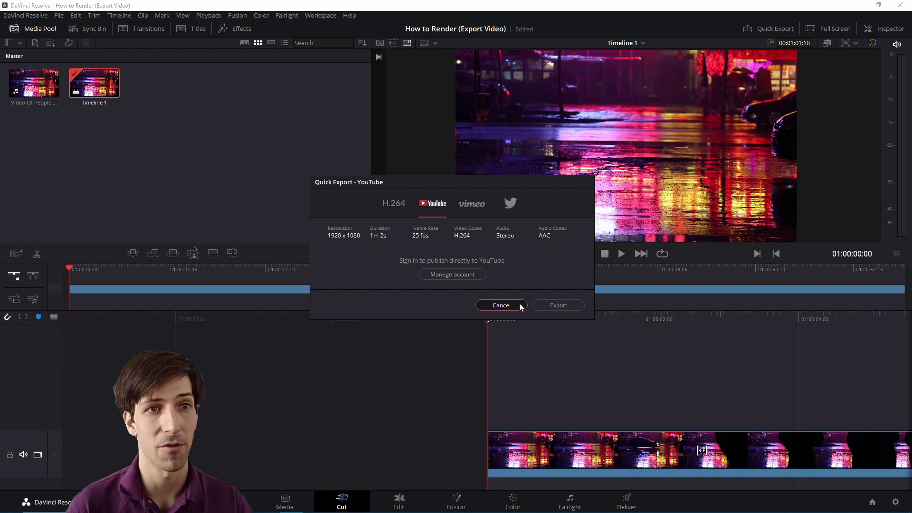
left_click(501, 305)
View the Internet Accounts sign-in options in the system preferences and leave them without saving
left_click(38, 17)
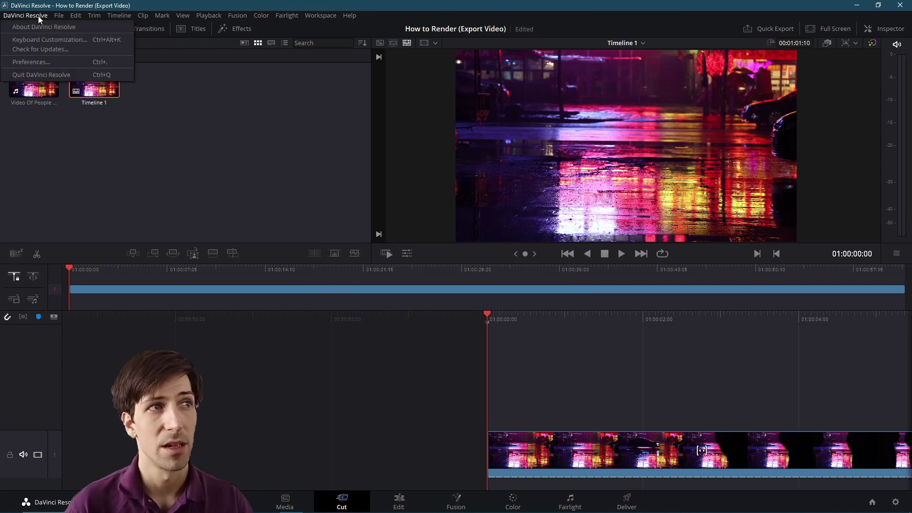
left_click(43, 63)
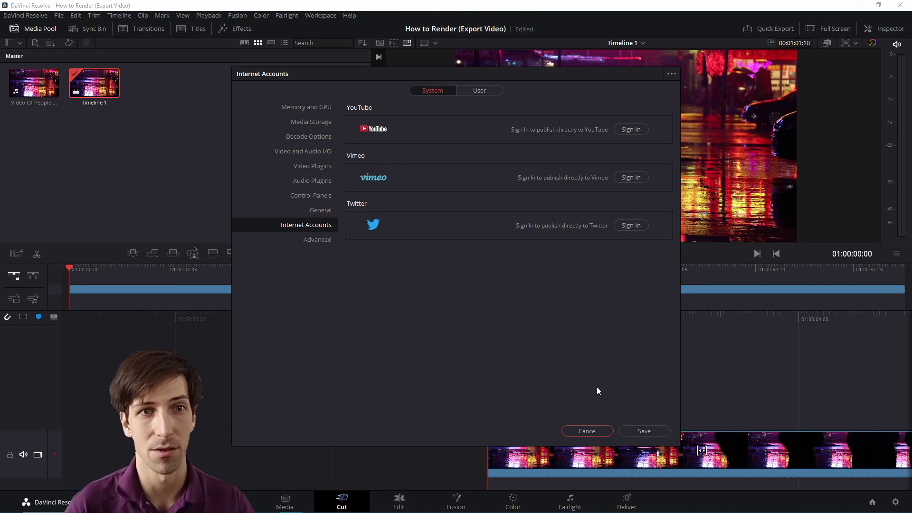
left_click(588, 430)
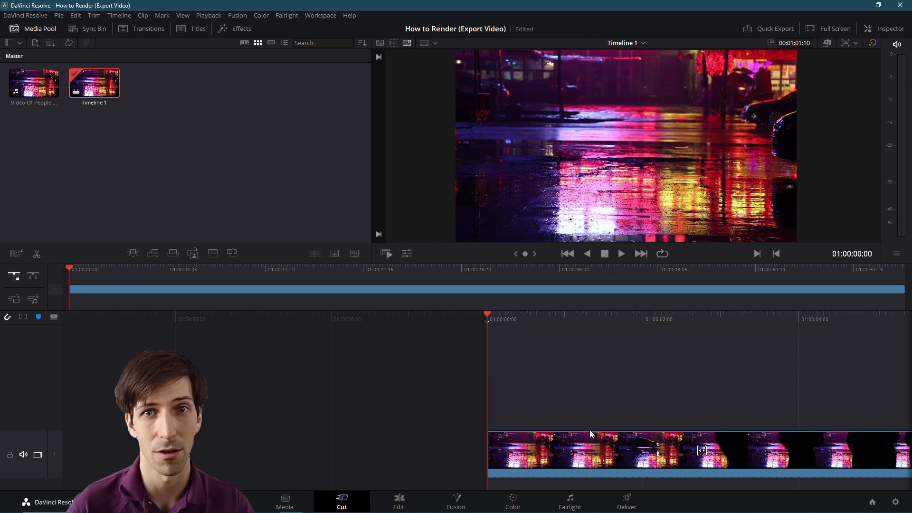
Go to the Deliver page and review the formats available for the Custom render preset, keeping QuickTime
key("shift+8")
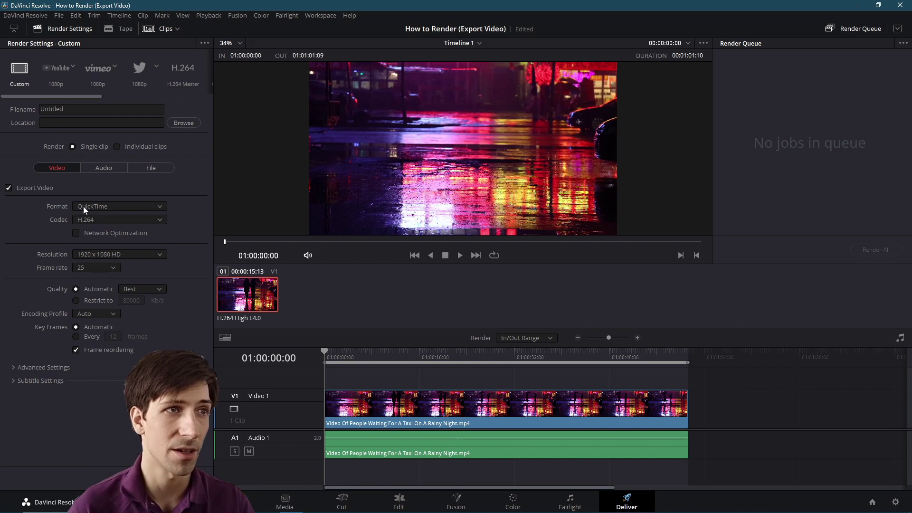
left_click(160, 208)
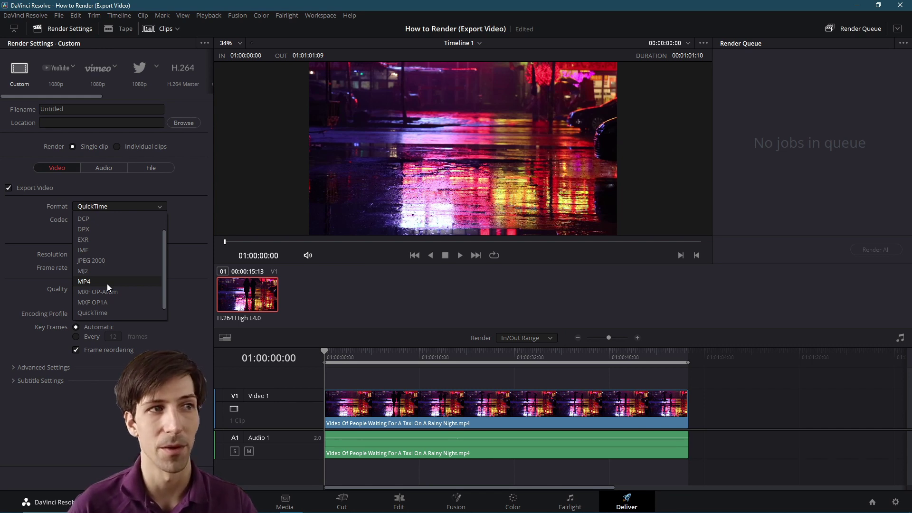
left_click(149, 211)
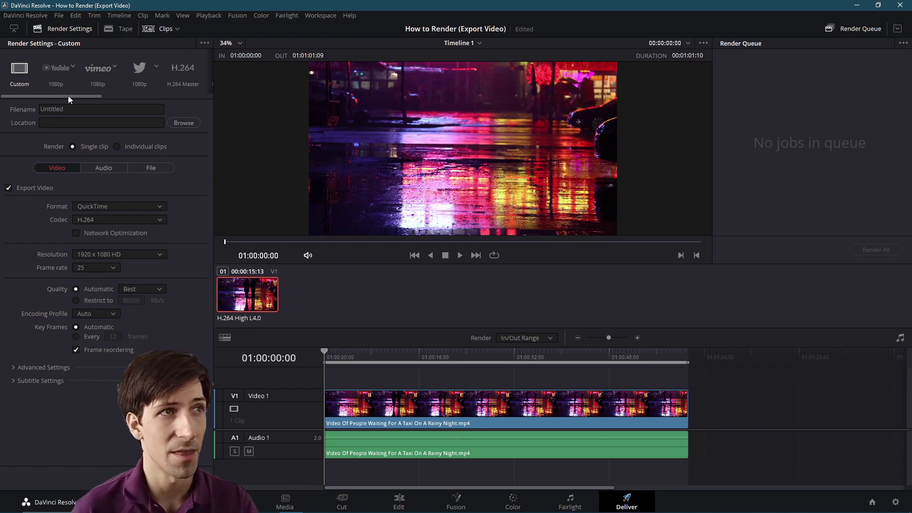
Check the timeline resolution and frame rate in the project settings, and keep 25 as the render frame rate
left_click(58, 16)
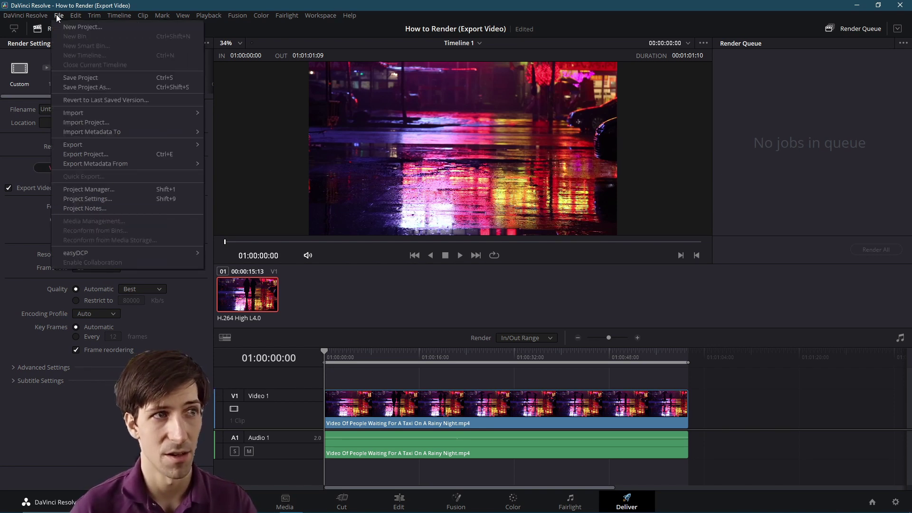
left_click(133, 199)
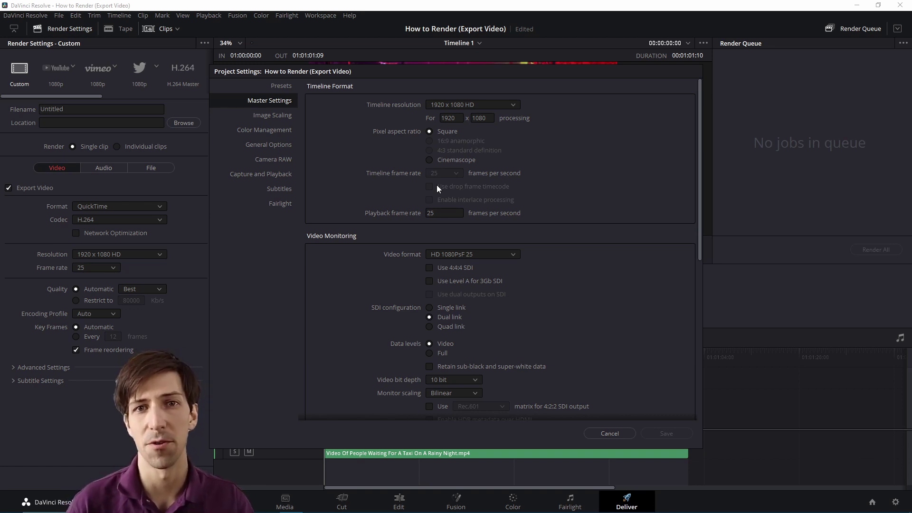
left_click(602, 433)
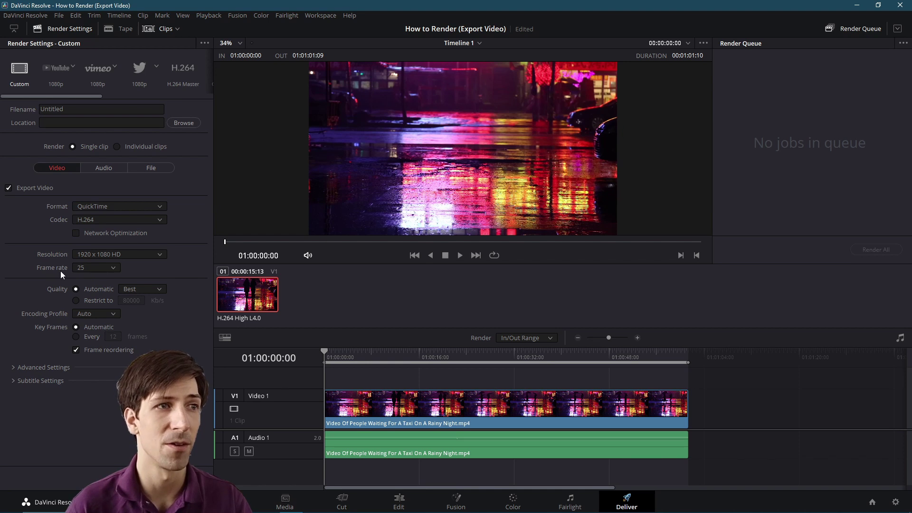
left_click(90, 268)
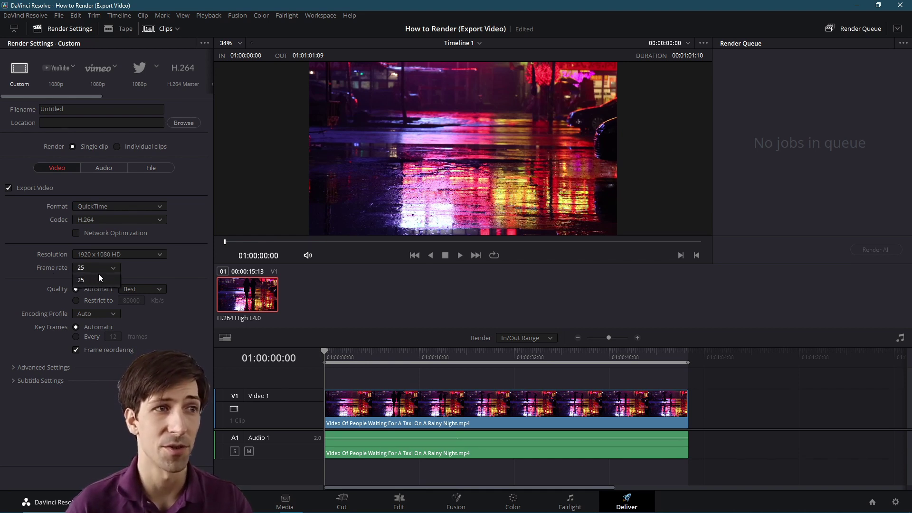
left_click(109, 278)
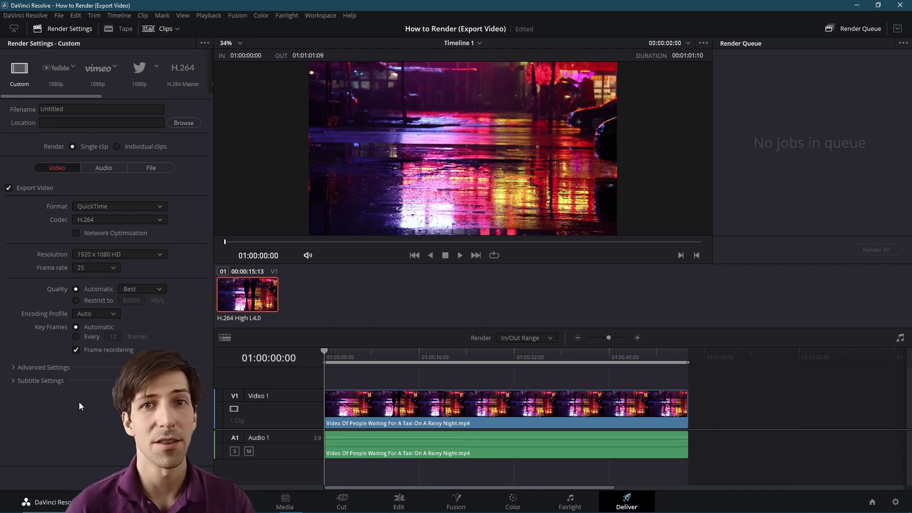
Expand the subtitle settings to examine the subtitle export and format options, and collapse them again
left_click(17, 381)
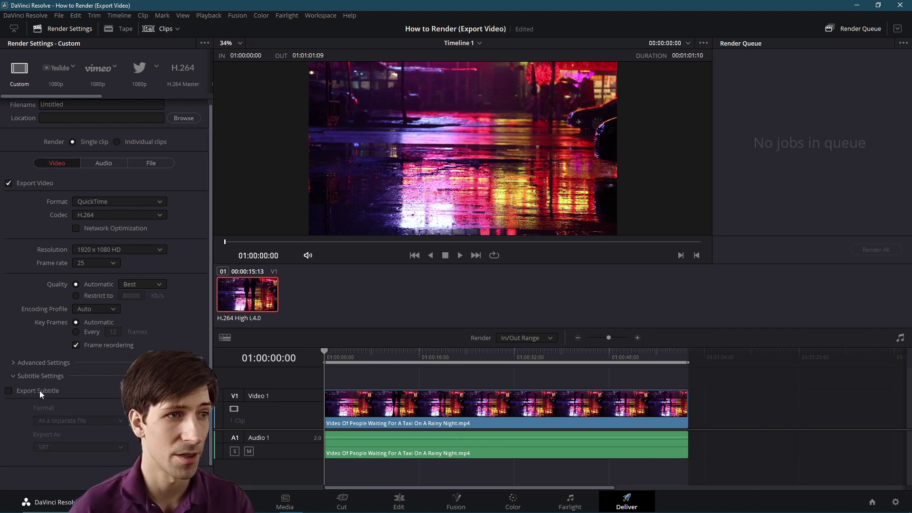
left_click(24, 391)
left_click(57, 421)
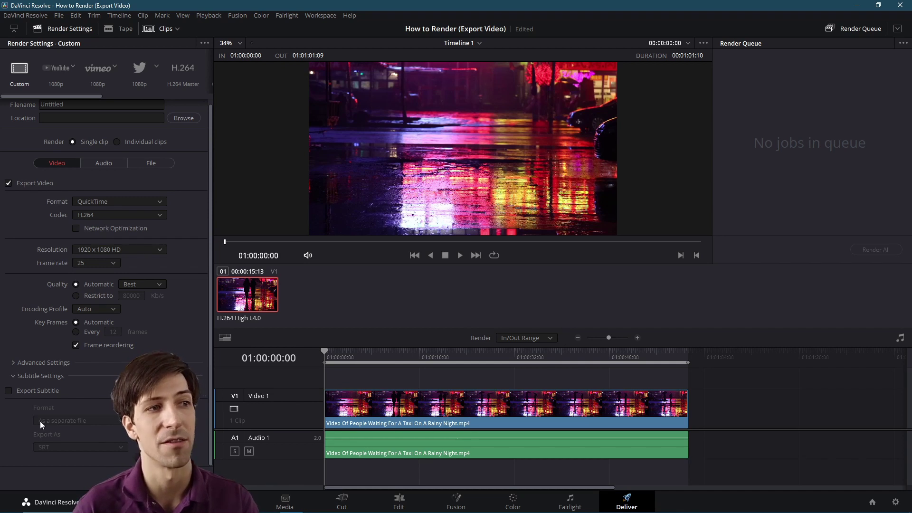
left_click(14, 375)
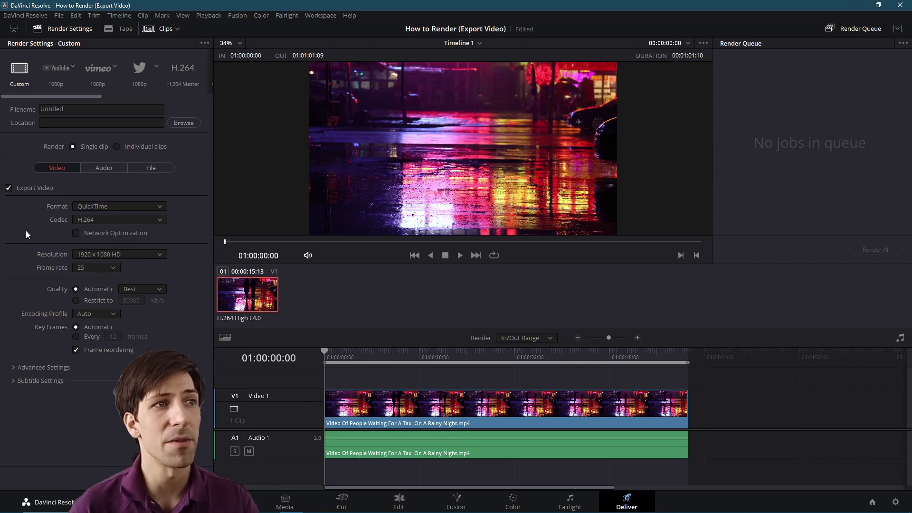
Look over the audio render settings, and try the restricted bitrate option before returning the video quality to Automatic
left_click(96, 165)
left_click(57, 168)
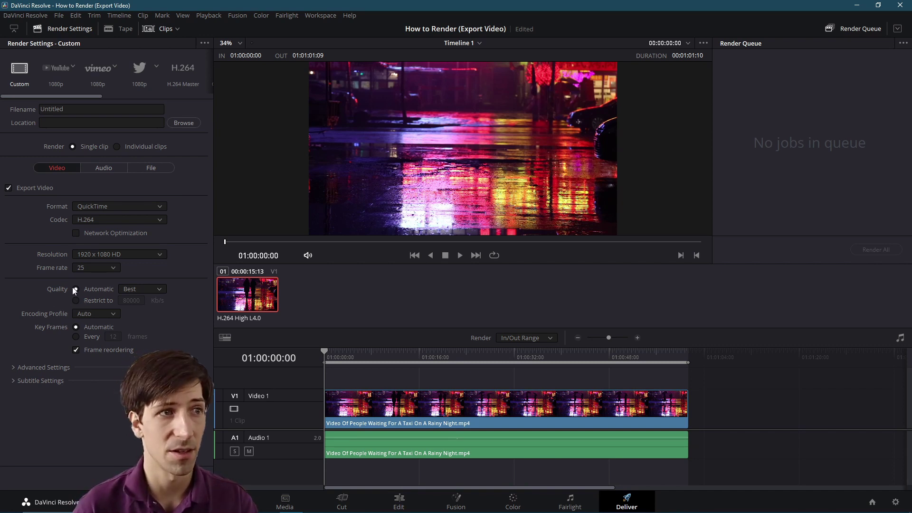
left_click(76, 300)
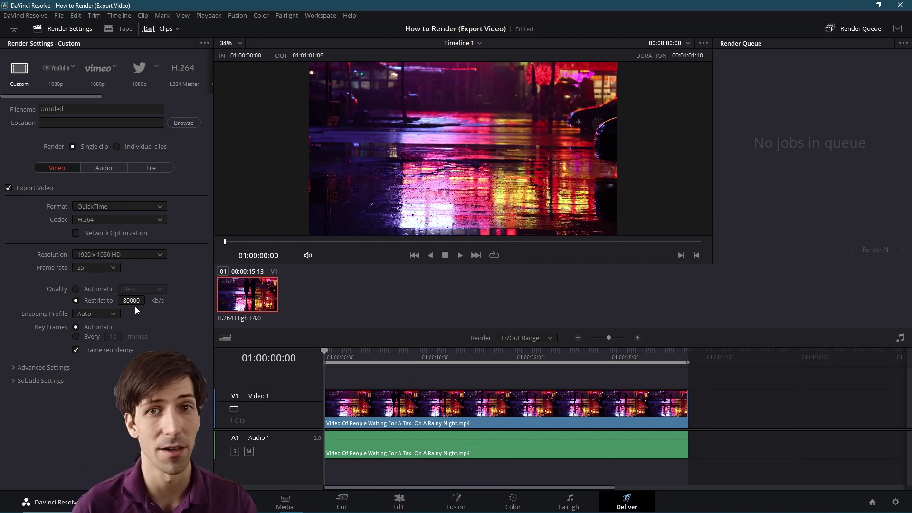
left_click(100, 288)
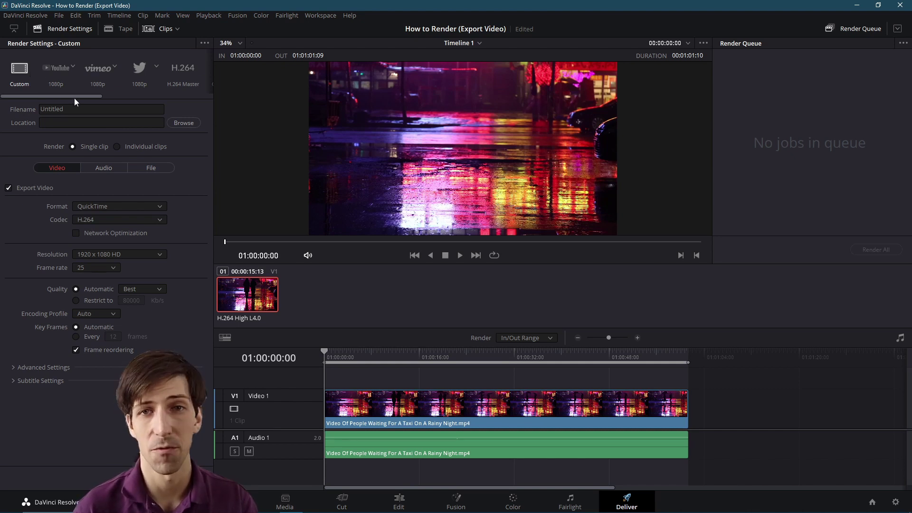
Choose the YouTube 1080p render preset with QuickTime as its format
left_click(55, 70)
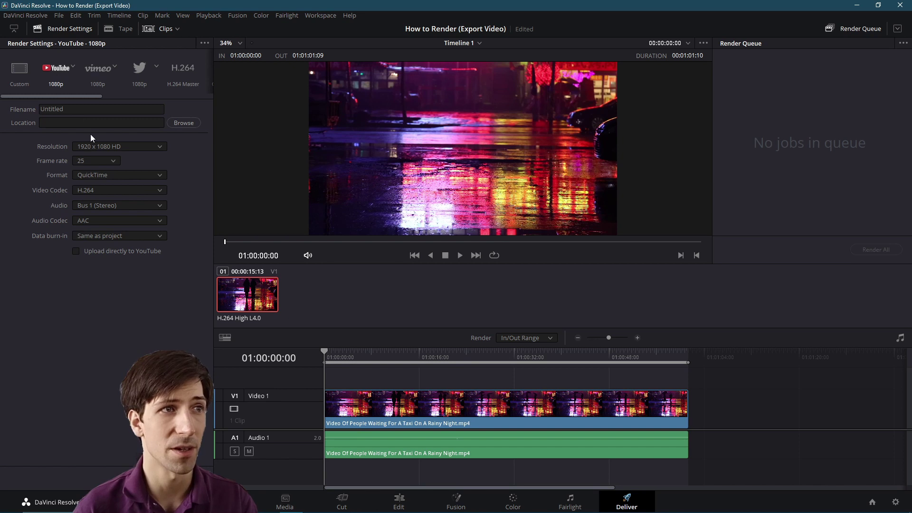
left_click(93, 177)
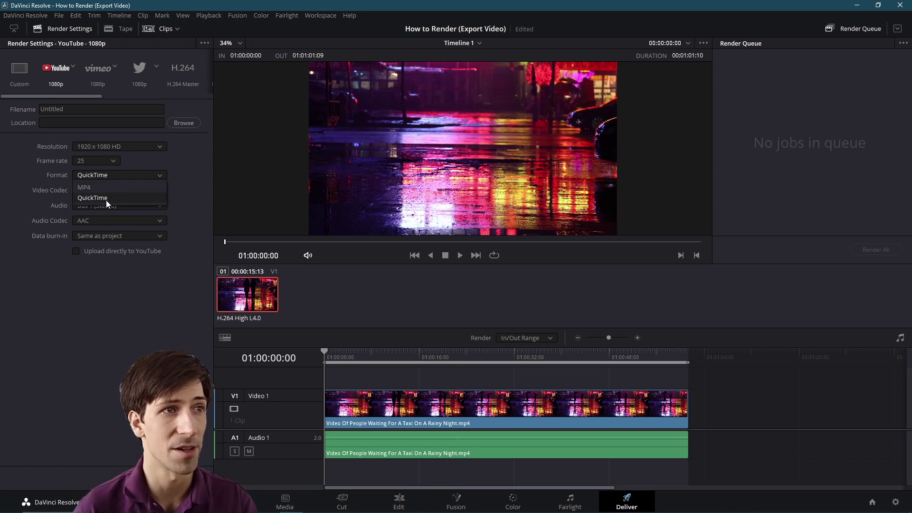
left_click(106, 199)
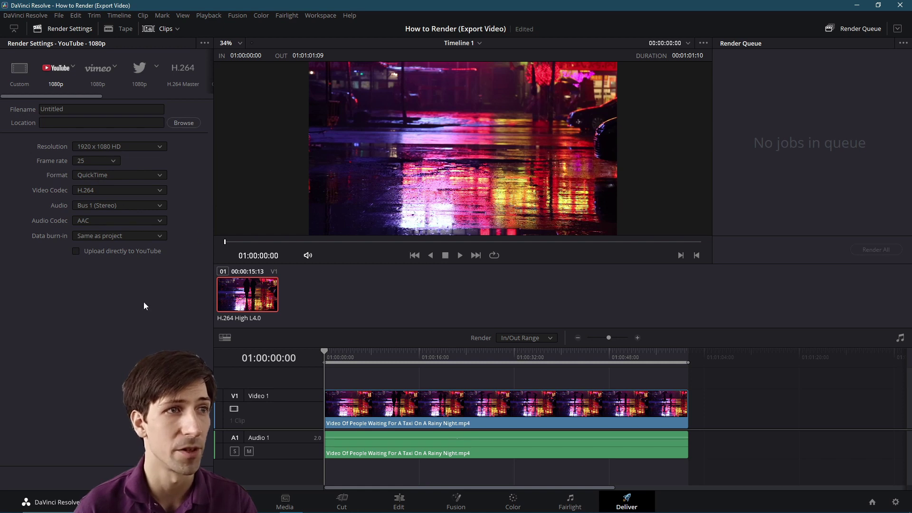
Enable direct upload to YouTube, look over the title and description fields, and keep the visibility set to Private
left_click(75, 252)
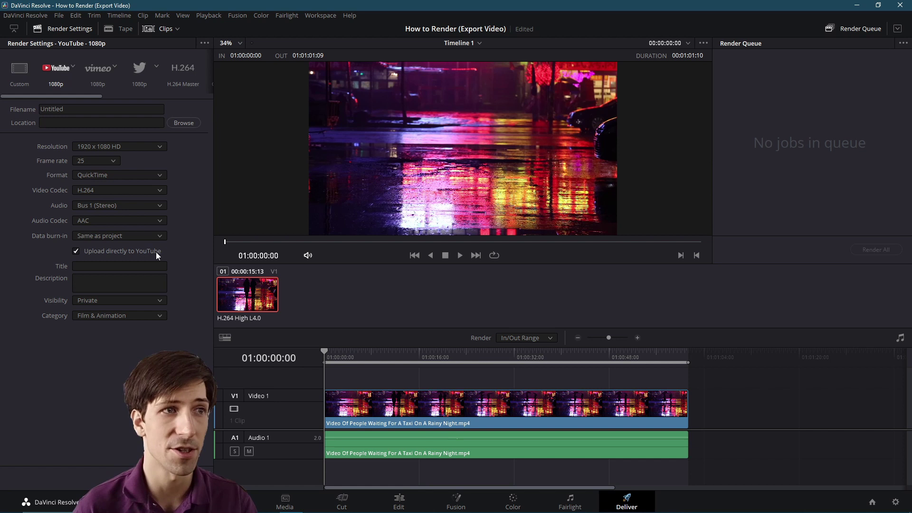
left_click(140, 264)
left_click(85, 287)
left_click(105, 303)
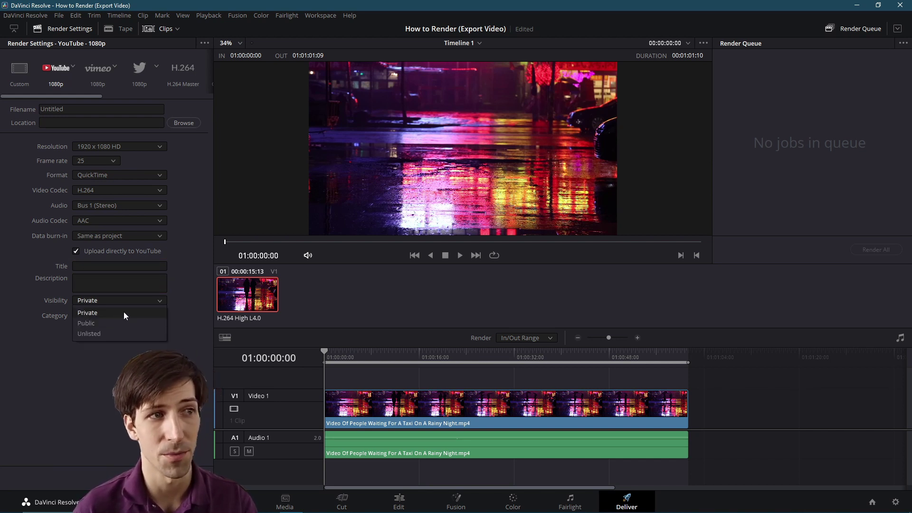
left_click(124, 311)
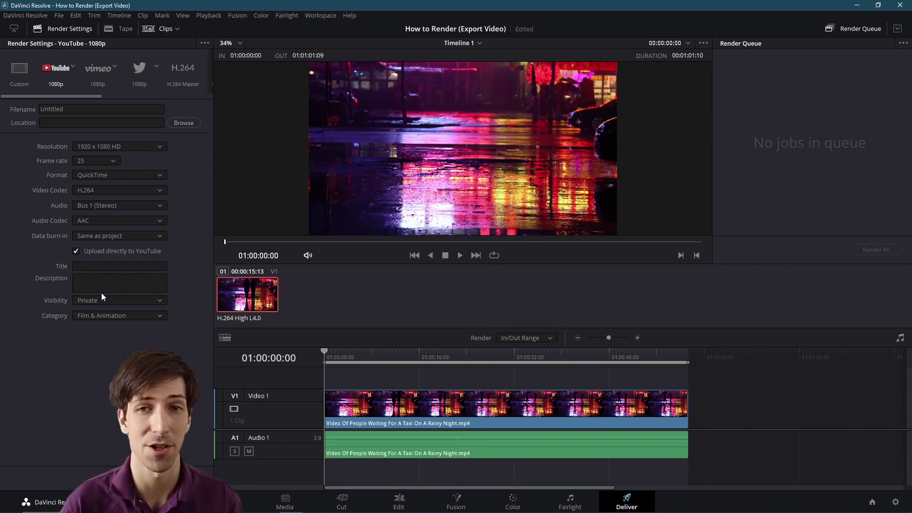
left_click(110, 302)
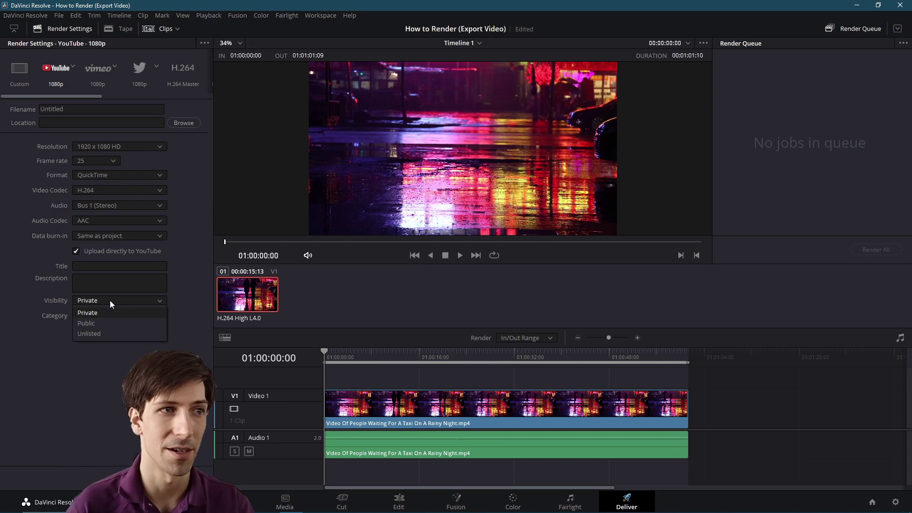
left_click(122, 295)
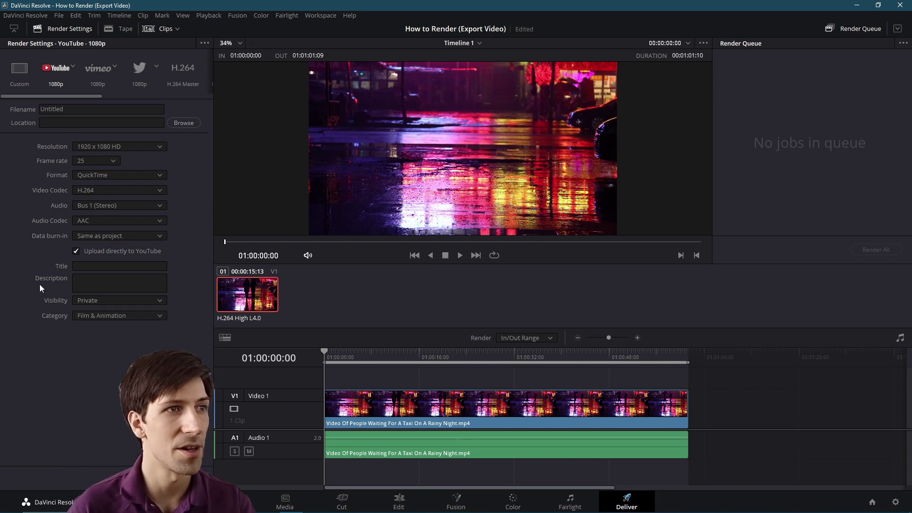
Browse the Vimeo, Twitter, H.264 Master and remaining render presets, and select the Audio Only preset
left_click(111, 79)
left_click(143, 86)
left_click_drag(101, 96, 171, 89)
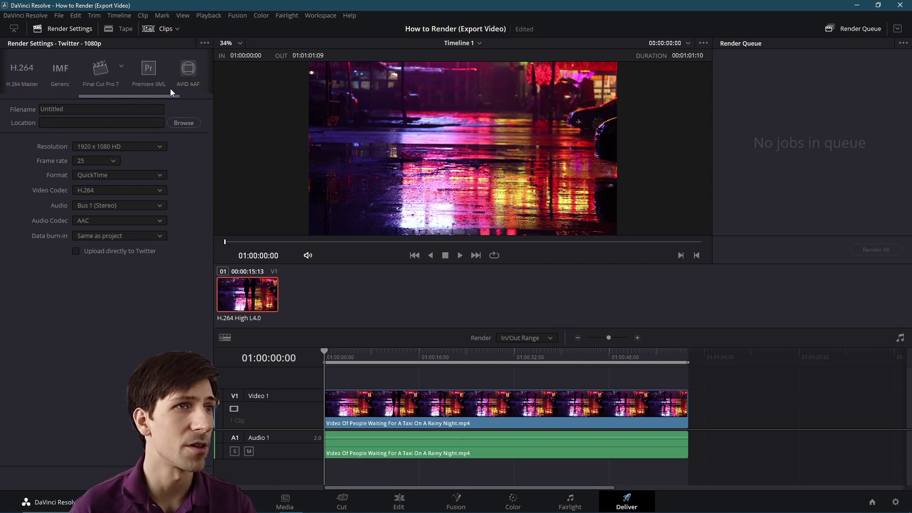
left_click(37, 80)
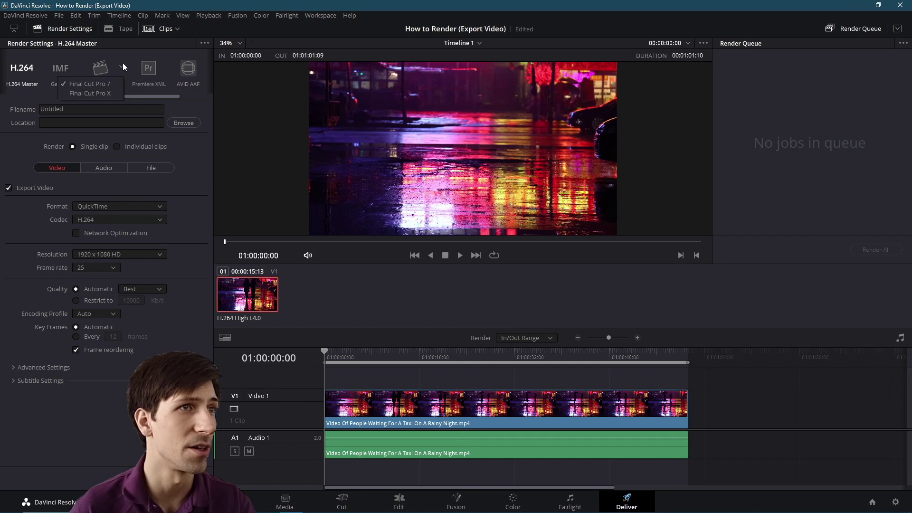
left_click_drag(118, 97, 187, 96)
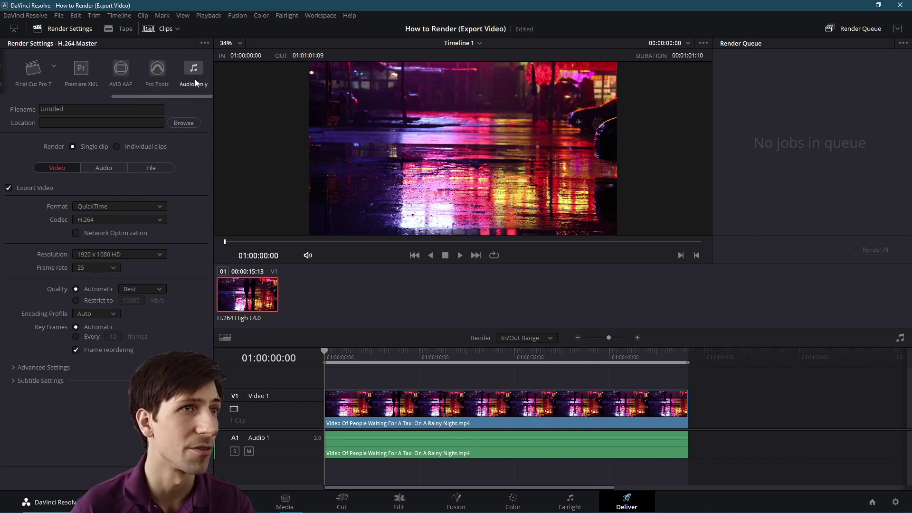
left_click(189, 70)
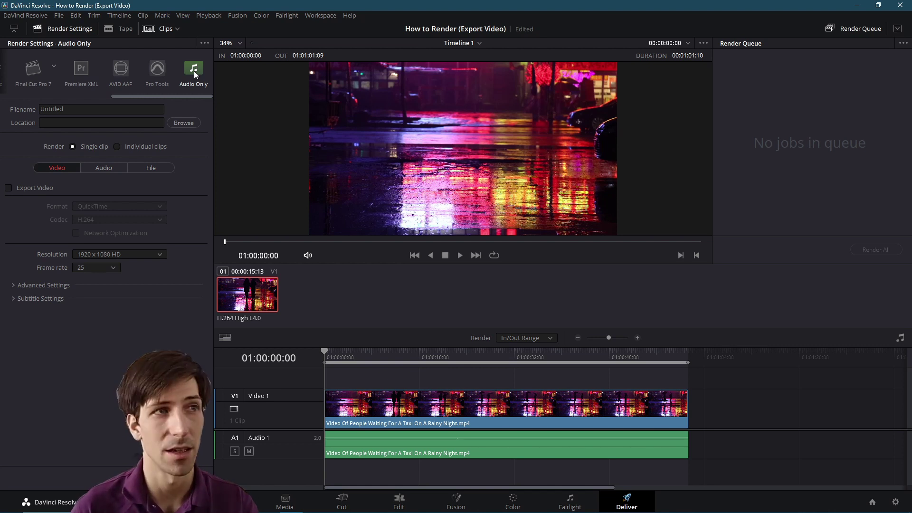
Switch back to the Custom render preset and look over the options for saving a new preset
left_click_drag(192, 98, 81, 96)
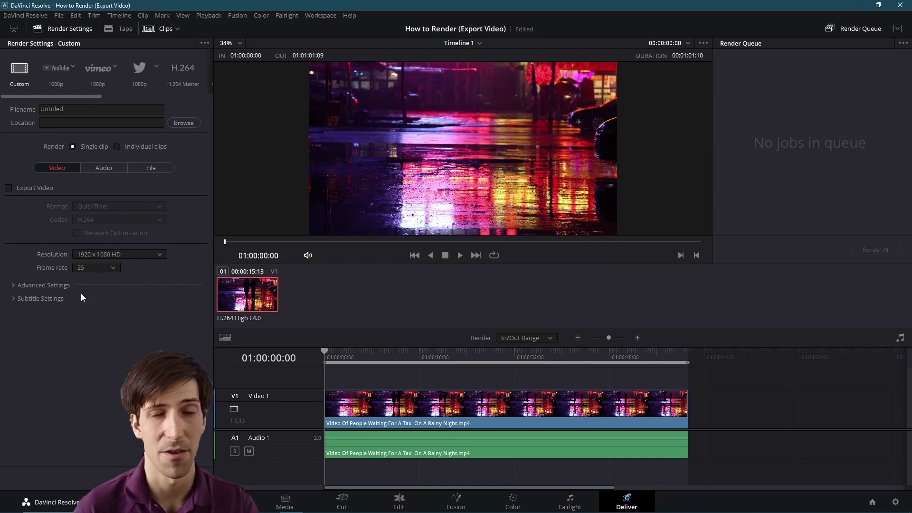
left_click(205, 44)
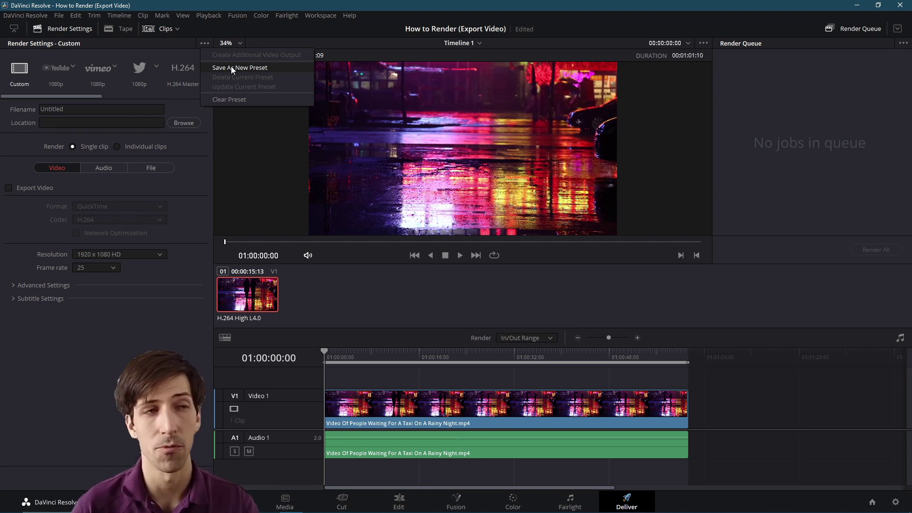
left_click(232, 194)
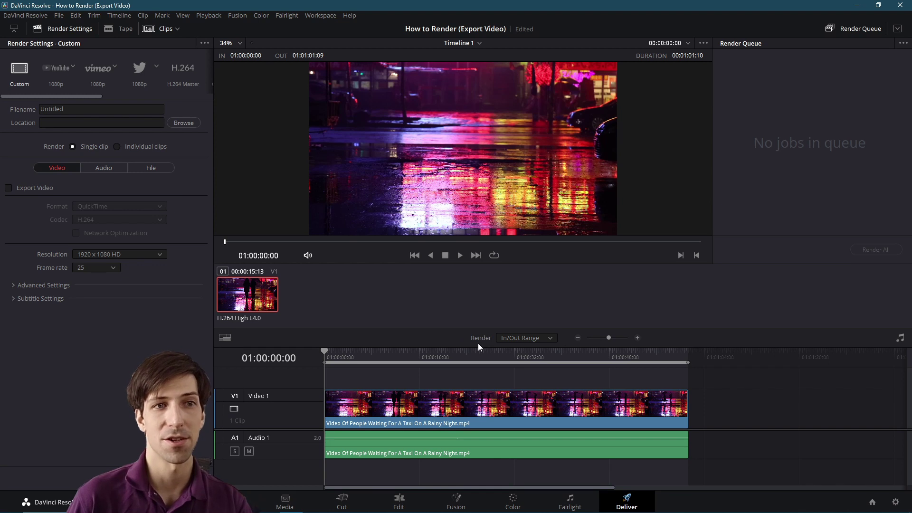
Look over the render range choices and set the range to Entire Timeline
left_click(542, 340)
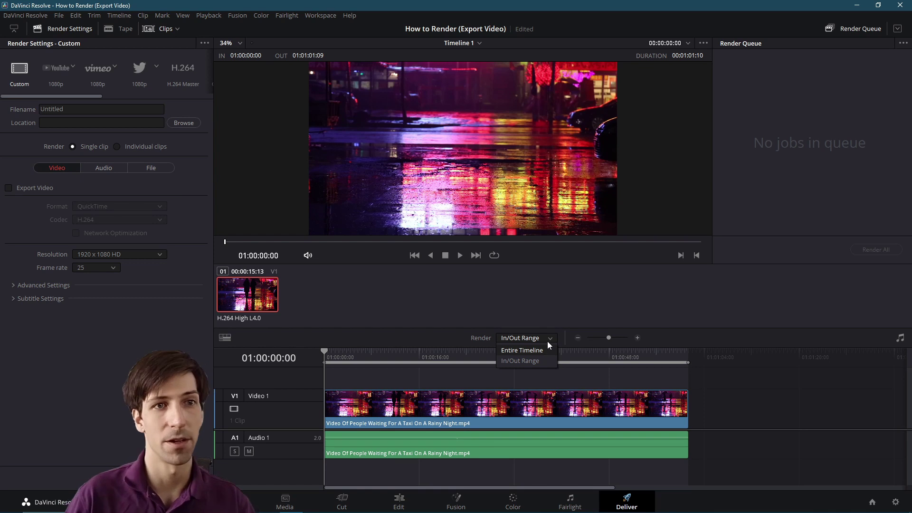
left_click(528, 364)
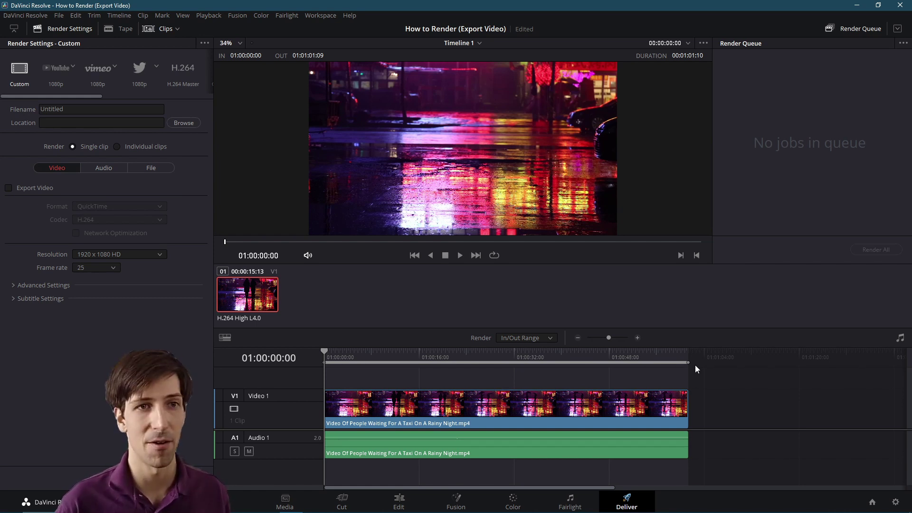
left_click(520, 337)
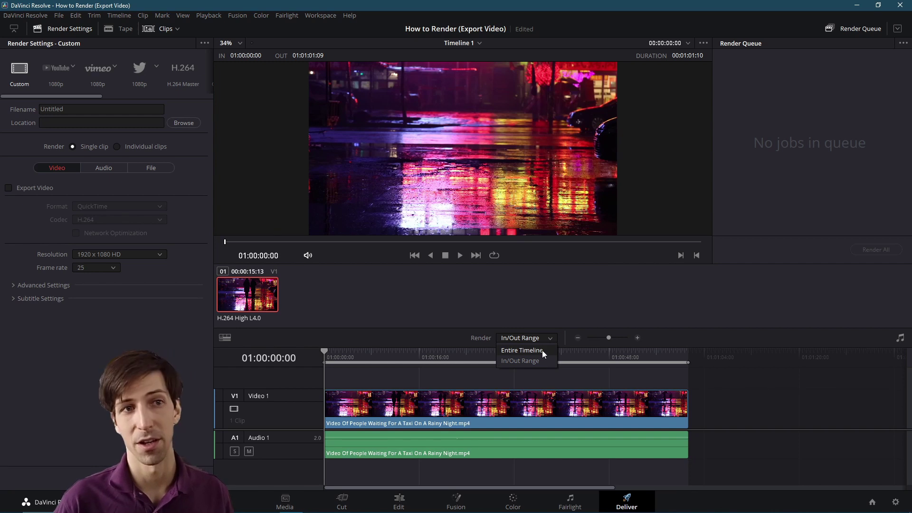
left_click(543, 349)
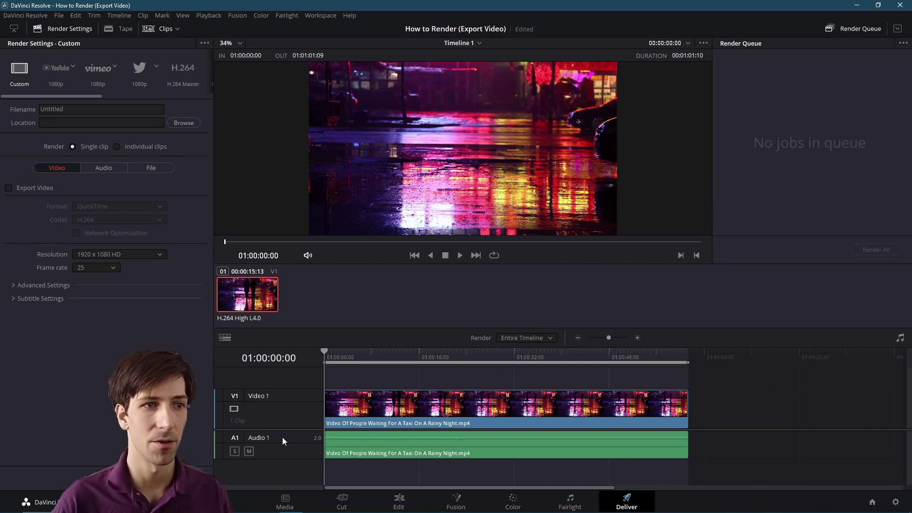
Set the output location to D:\Videos\Publish with the filename Untitled and add the job to the render queue
left_click(183, 123)
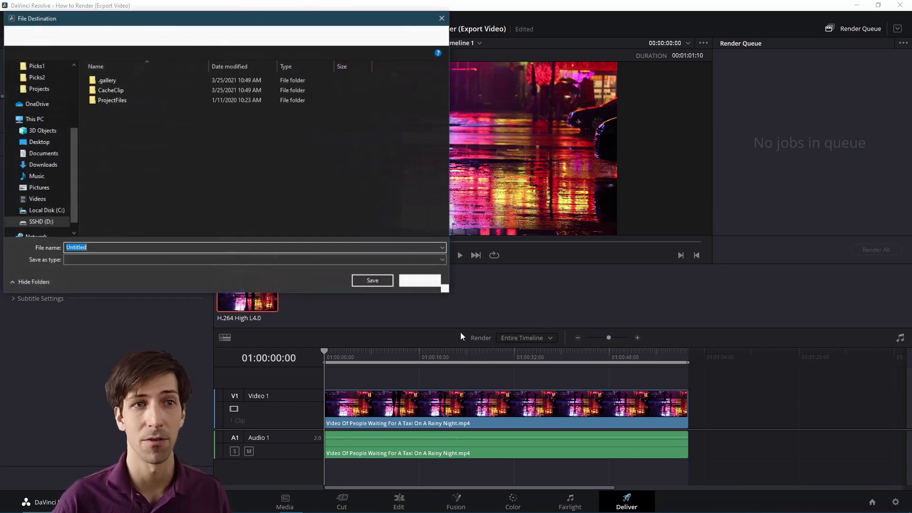
left_click(357, 281)
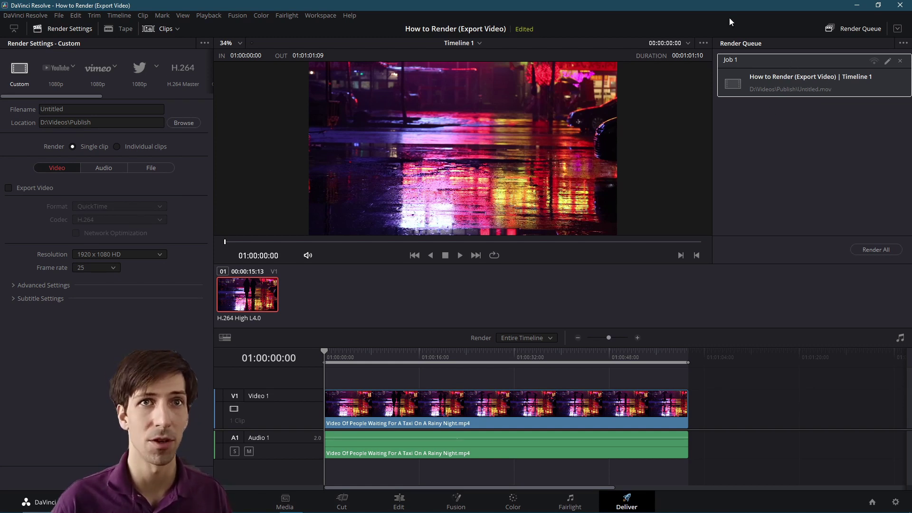
left_click(835, 137)
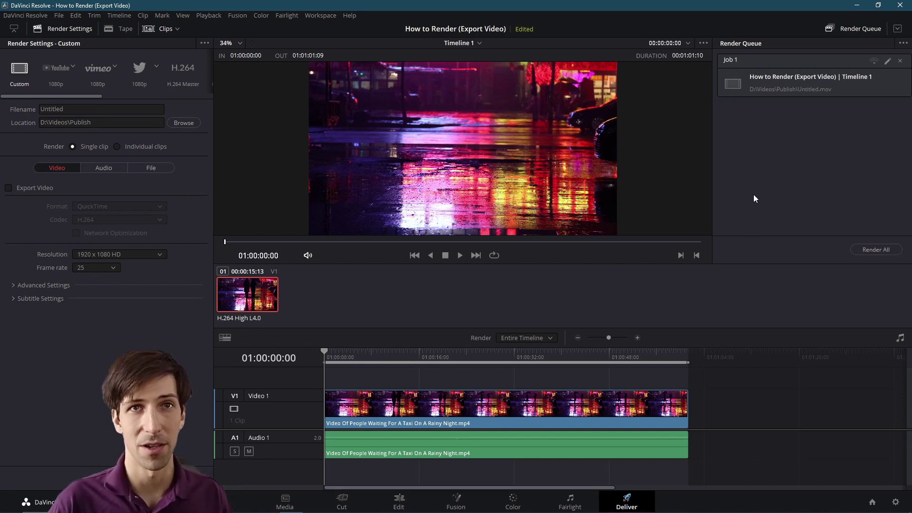
left_click(778, 122)
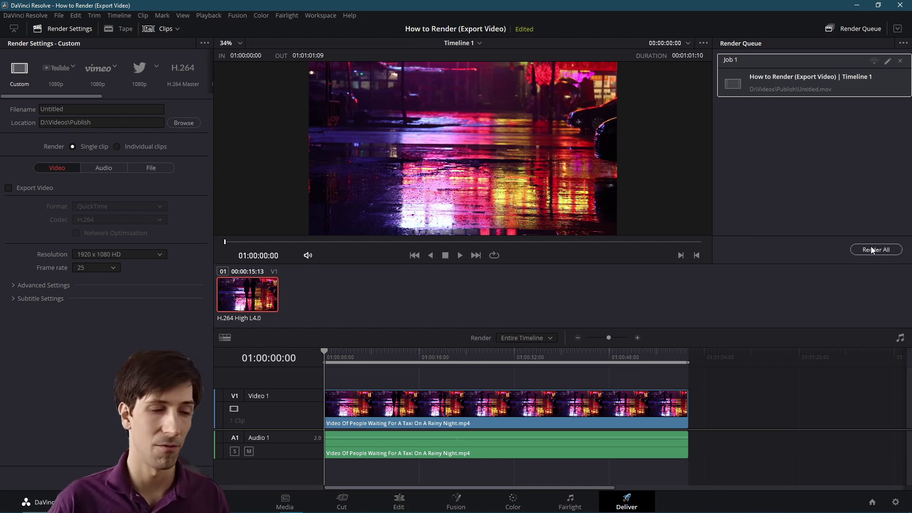
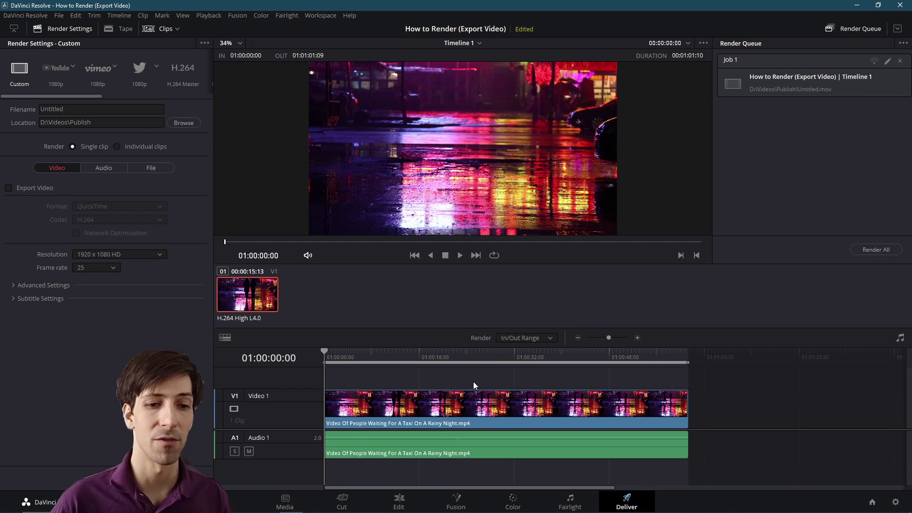
Limit the render range to 01:00:00:00 through 01:00:16:02 and add that section to the render queue
left_click(351, 351)
key("Home")
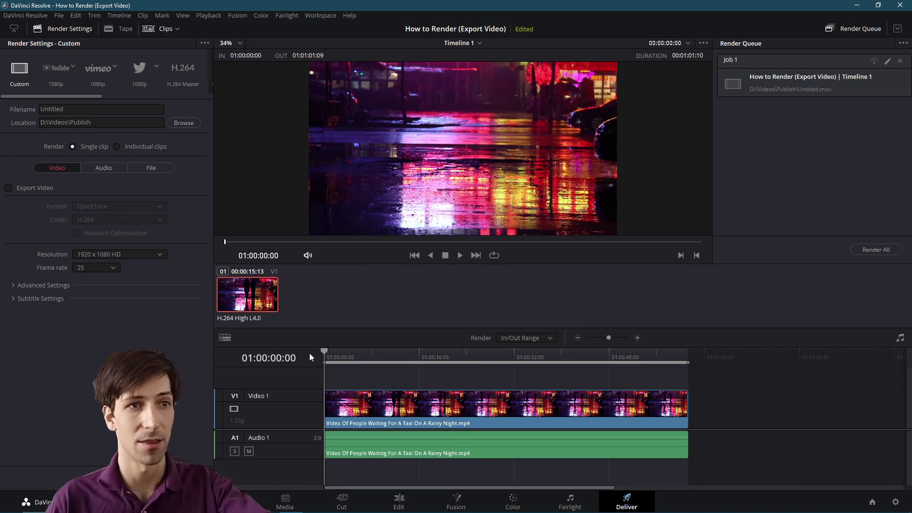
left_click(420, 356)
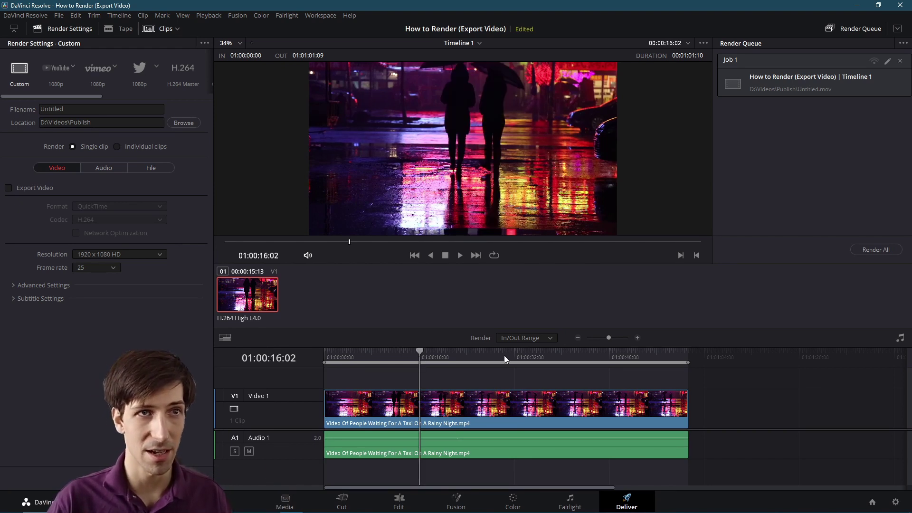
key("o")
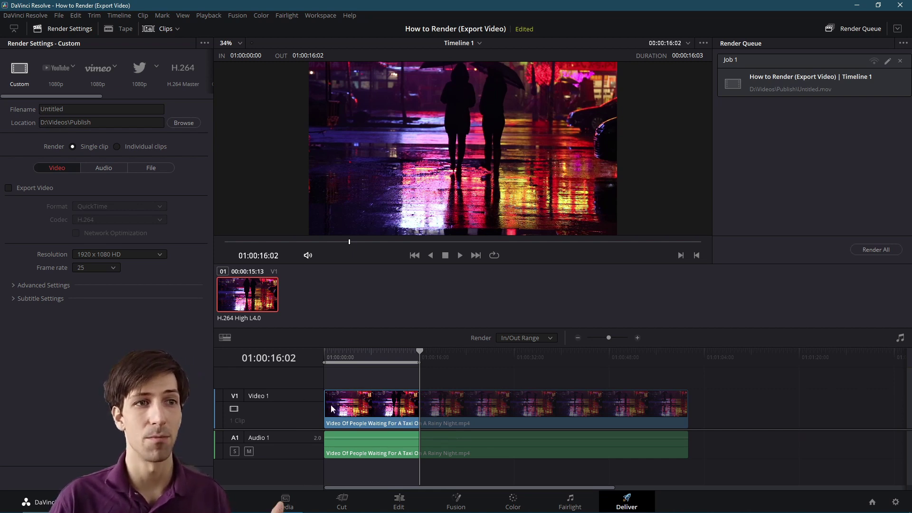
left_click(177, 479)
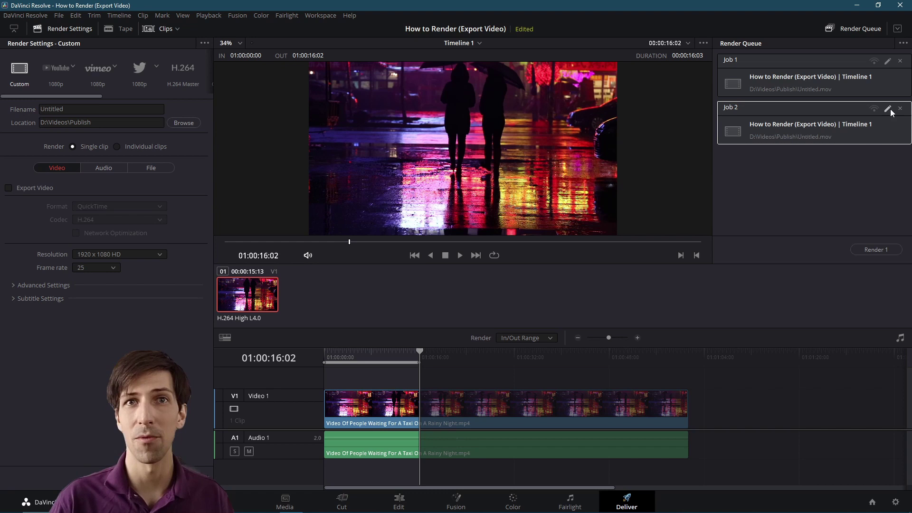
left_click(896, 135)
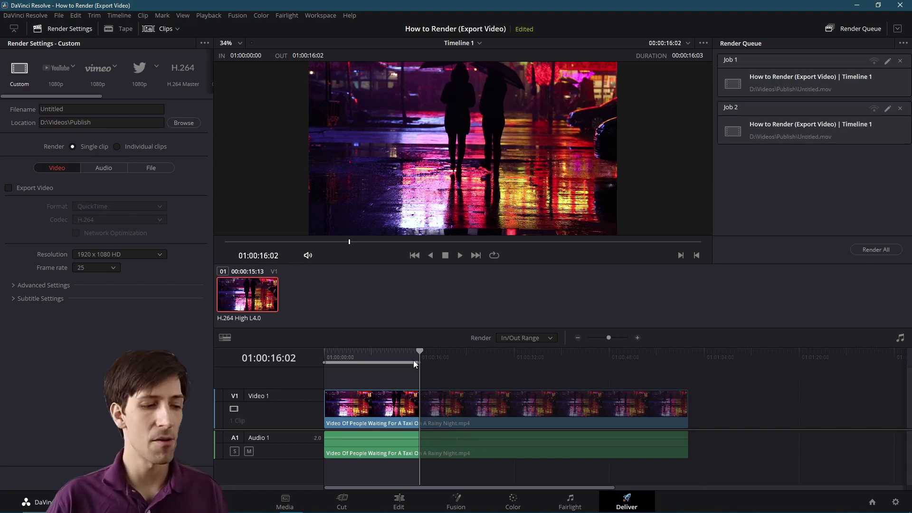
Mark the section from 01:00:16:02 to 01:00:34:00 as the render range and add it to the render queue
key("i")
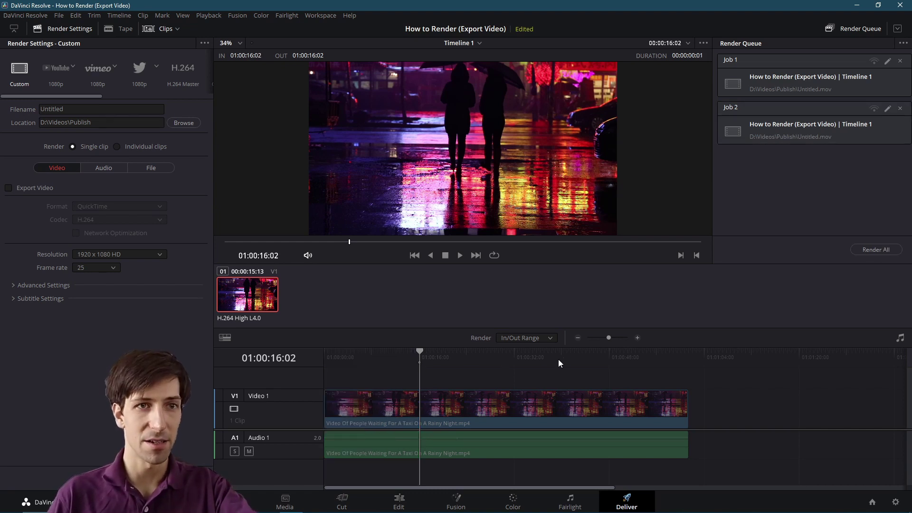
left_click(526, 362)
key("o")
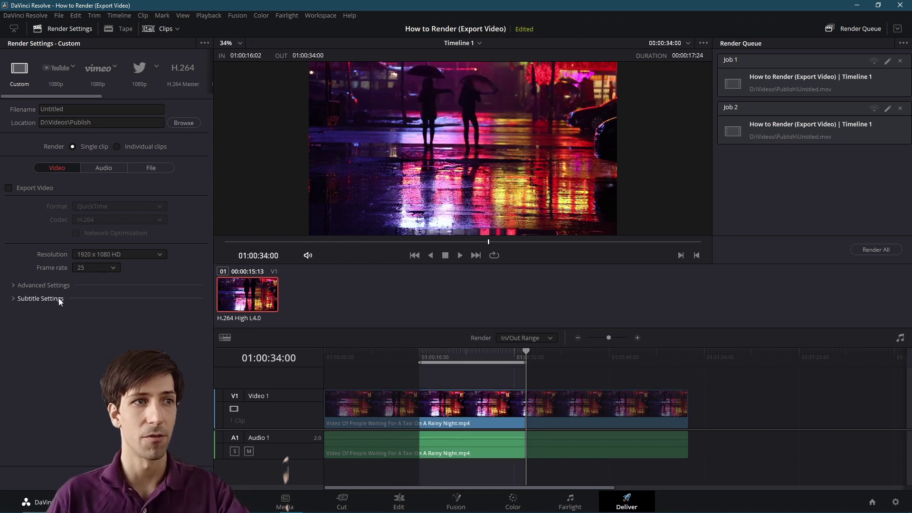
left_click(180, 477)
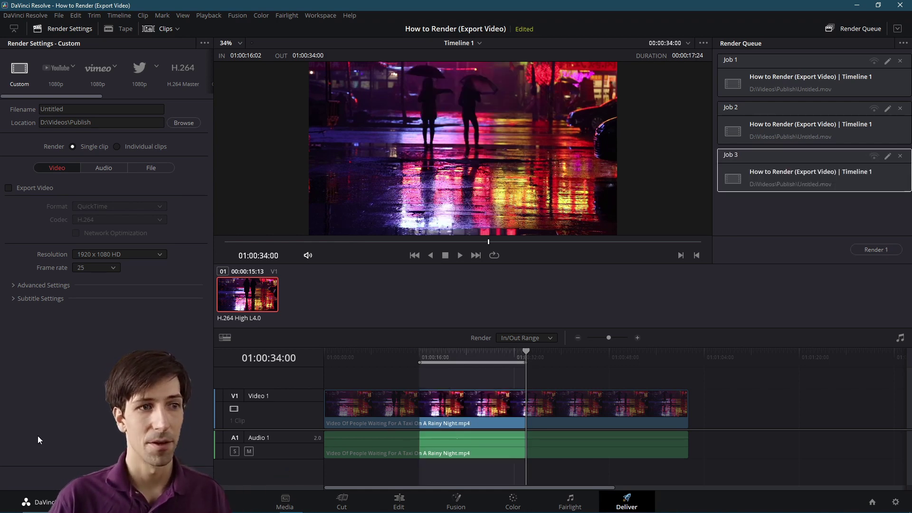
Set the in point at 01:00:34:00, look over the queued jobs, and change the filename to Untitled_part2
key("i")
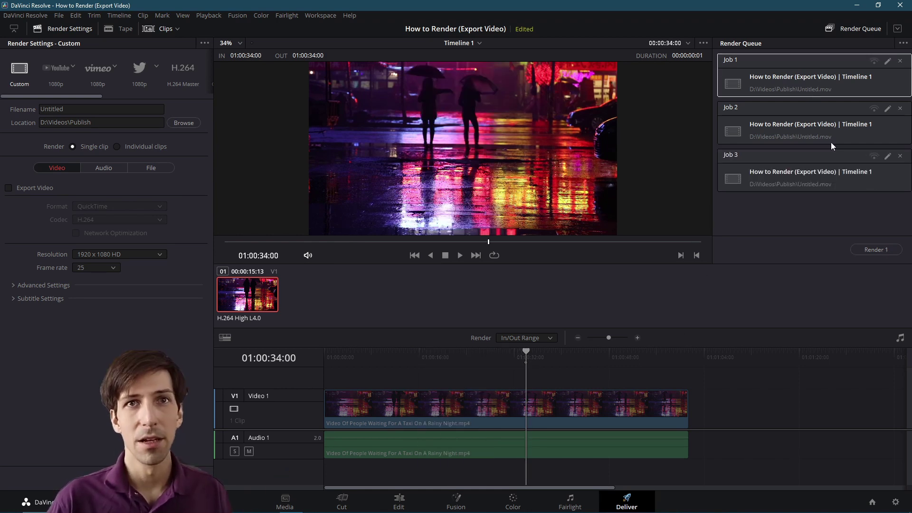
left_click(853, 139)
left_click(852, 187)
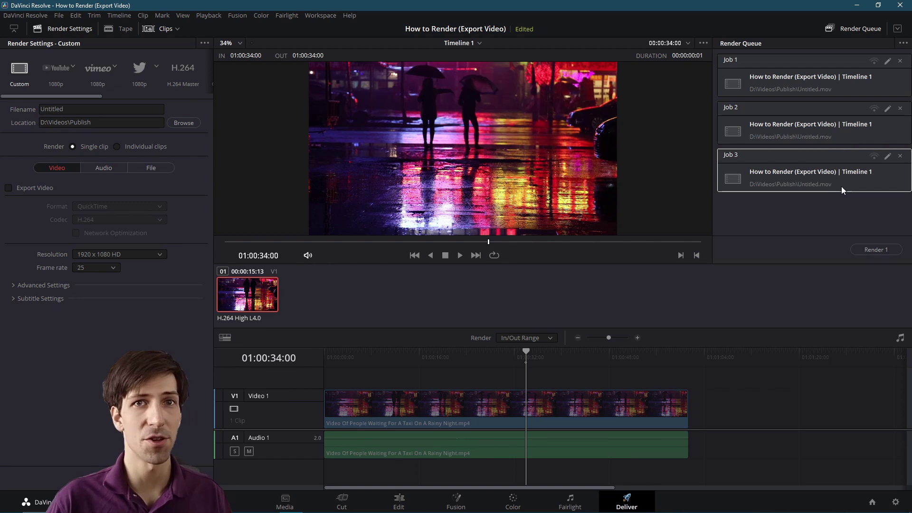
left_click(66, 108)
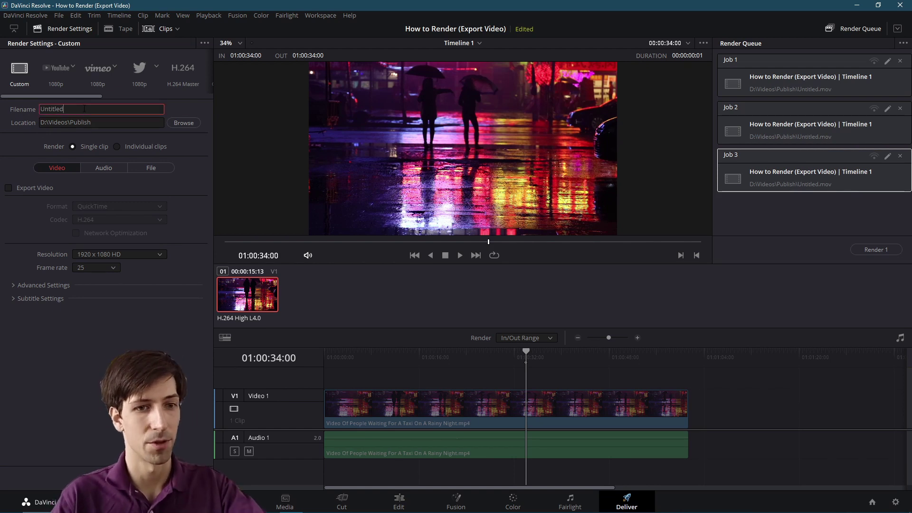
type("_part2")
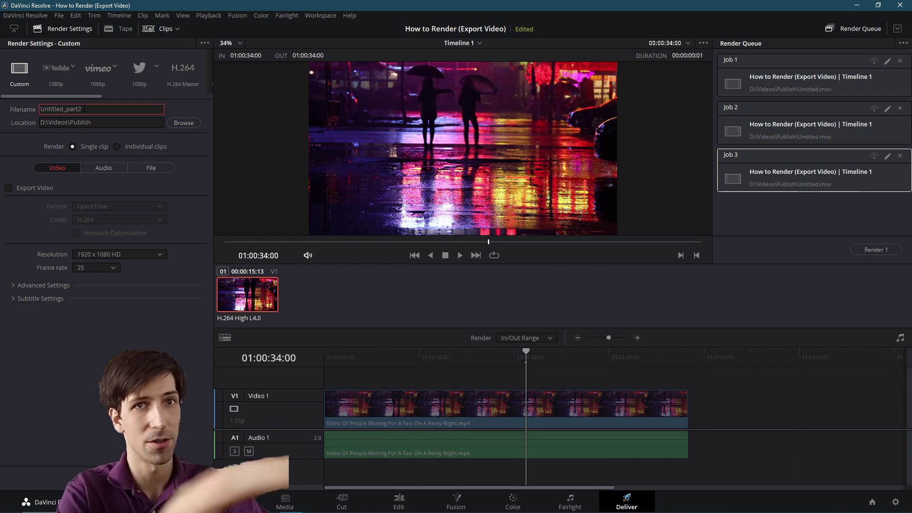
key("Return")
Set the out point at the clip's end, 01:01:01:09, and queue the section with the filename Untitled_part3
left_click(688, 354)
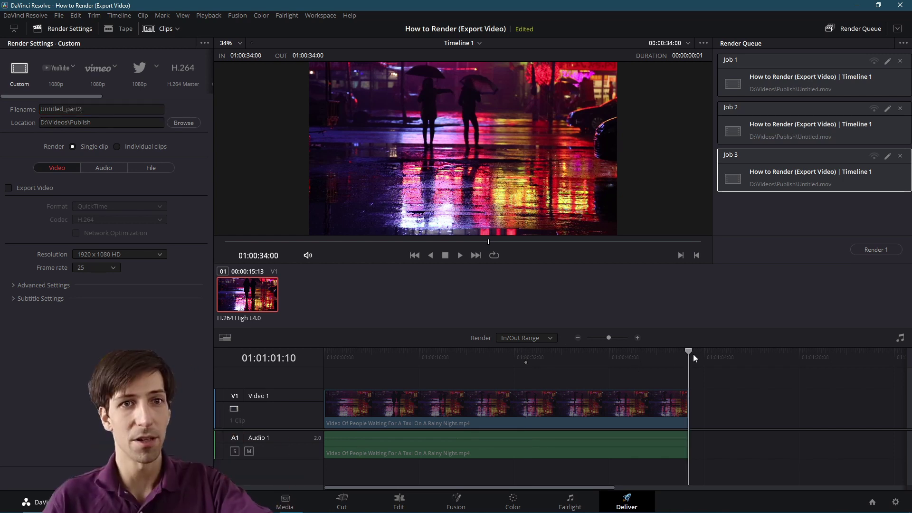
key("o")
left_click(85, 109)
key("BackSpace")
type("3")
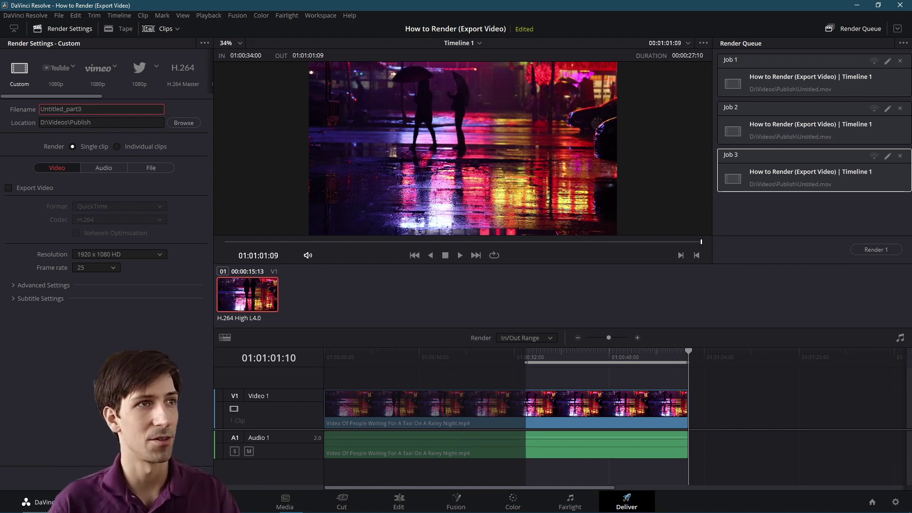
key("Return")
left_click(176, 477)
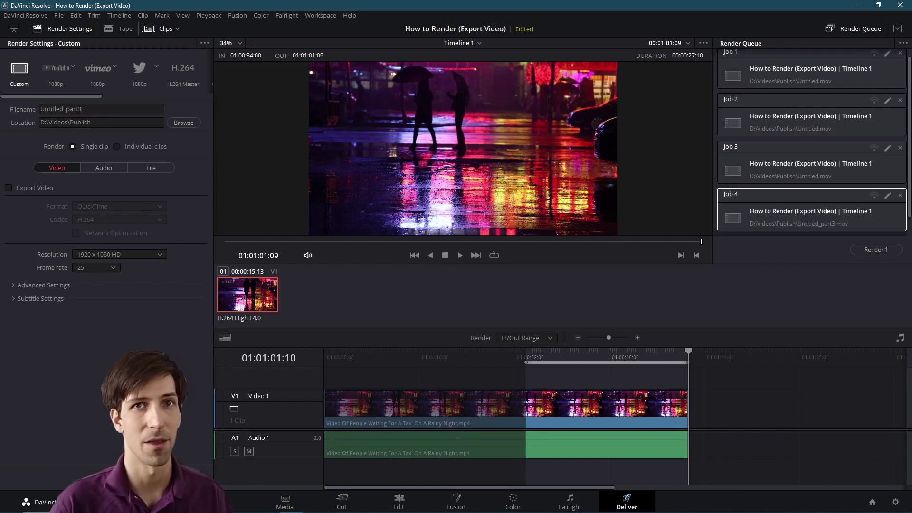
Remove Job 3 and Job 2, the partial-range jobs still using the filename Untitled, from the render queue
left_click(842, 173)
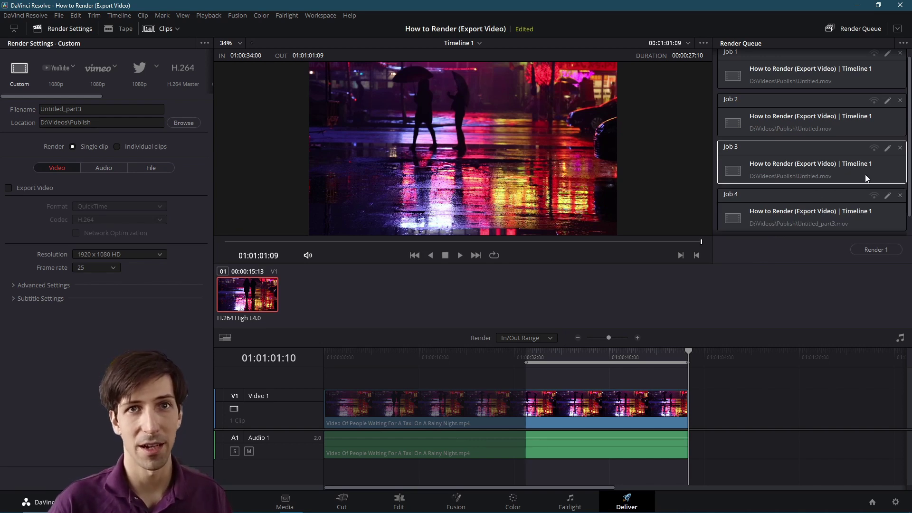
left_click(899, 152)
left_click(900, 109)
Mark the section from 01:00:17:05 to 01:00:34:00 and add it to the render queue with the filename Untitled_part2
left_click(525, 357)
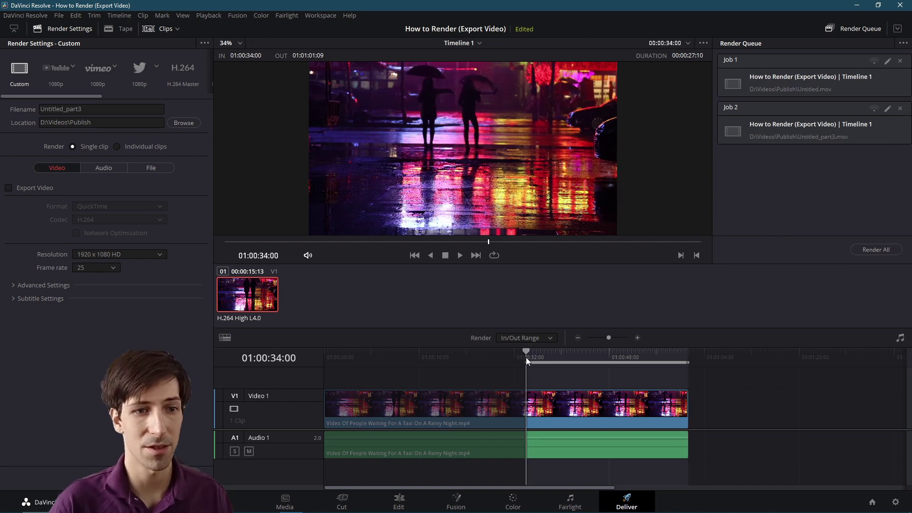
key("o")
left_click(425, 360)
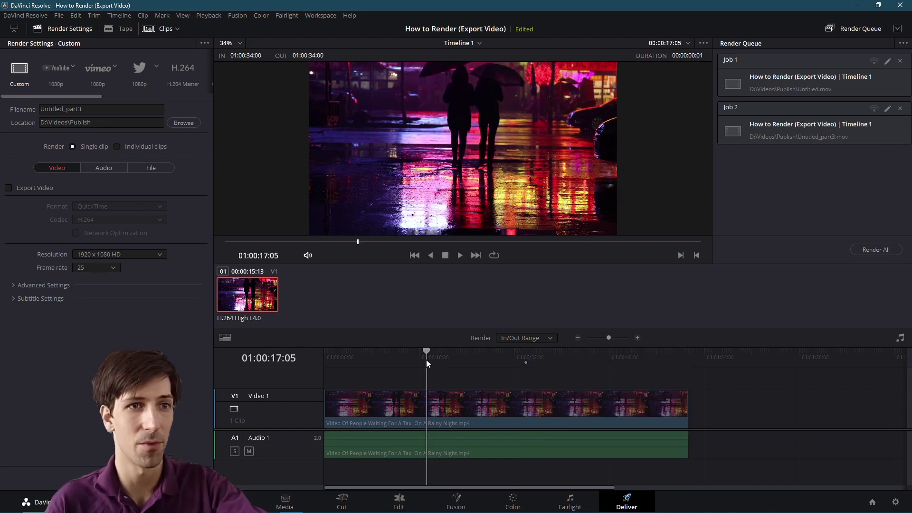
key("i")
left_click(79, 109)
key("BackSpace")
type("2")
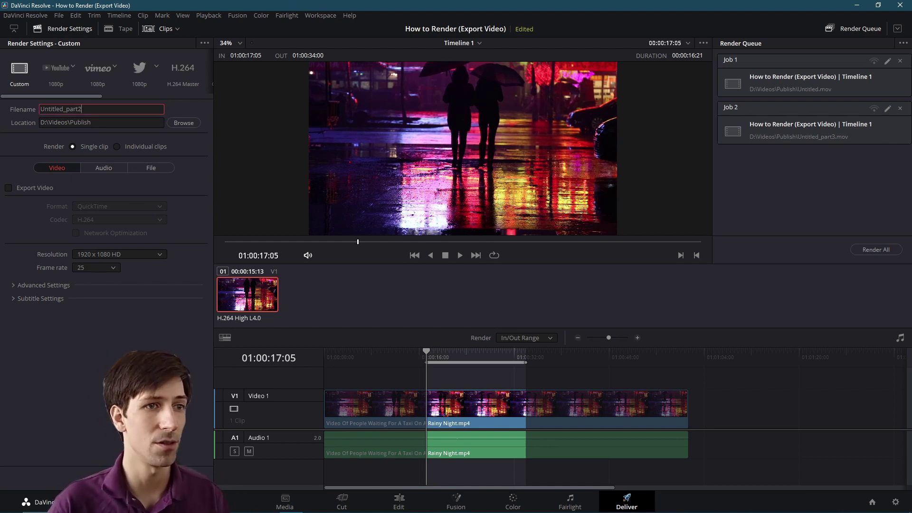
left_click(164, 477)
Mark the section from 01:00:00:00 to 01:00:17:05 and add it to the render queue with the filename Untitled_part1
key("o")
left_click_drag(454, 355, 300, 352)
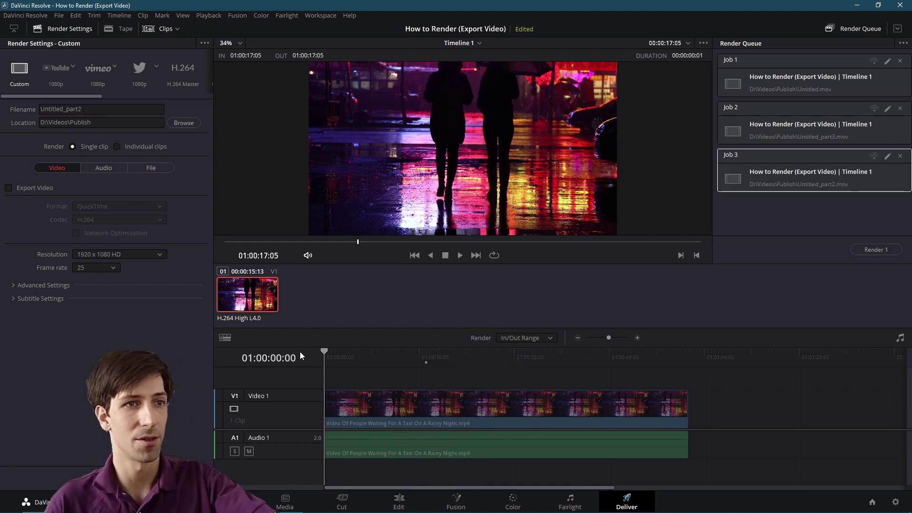
key("i")
left_click(82, 109)
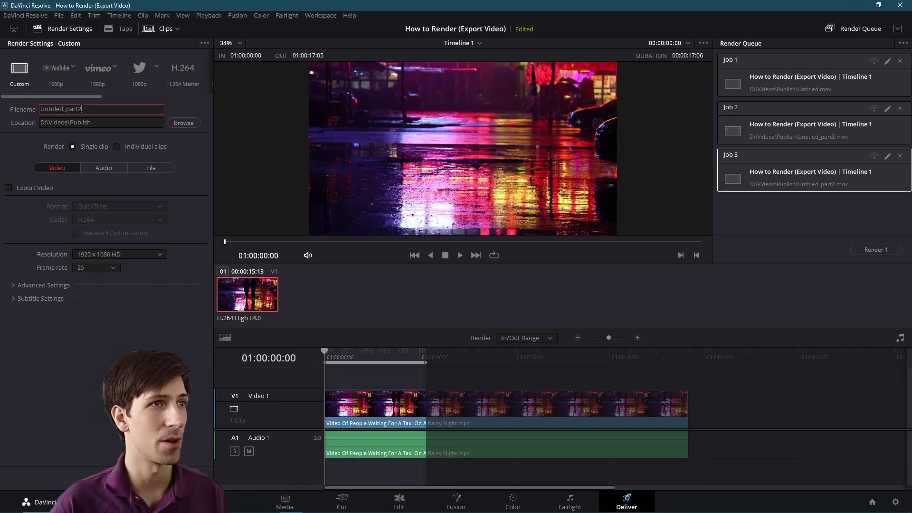
key("BackSpace")
type("1")
key("Return")
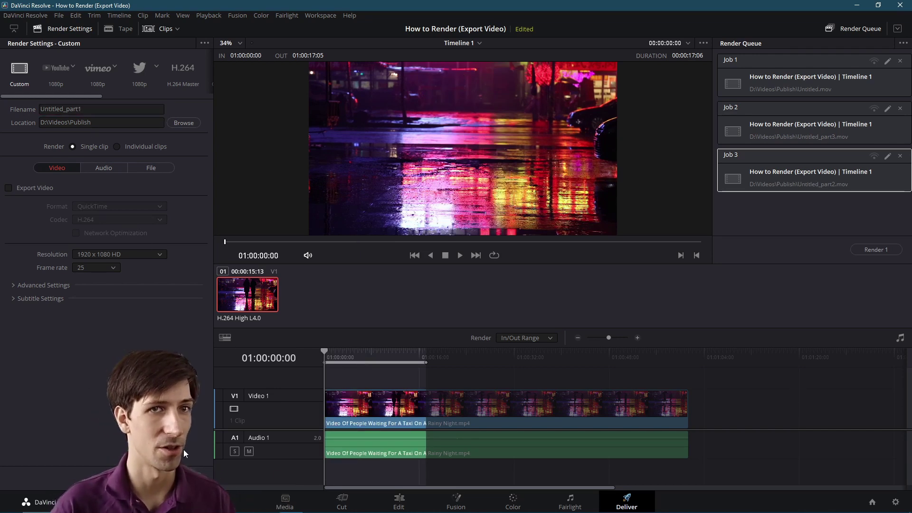
left_click(172, 477)
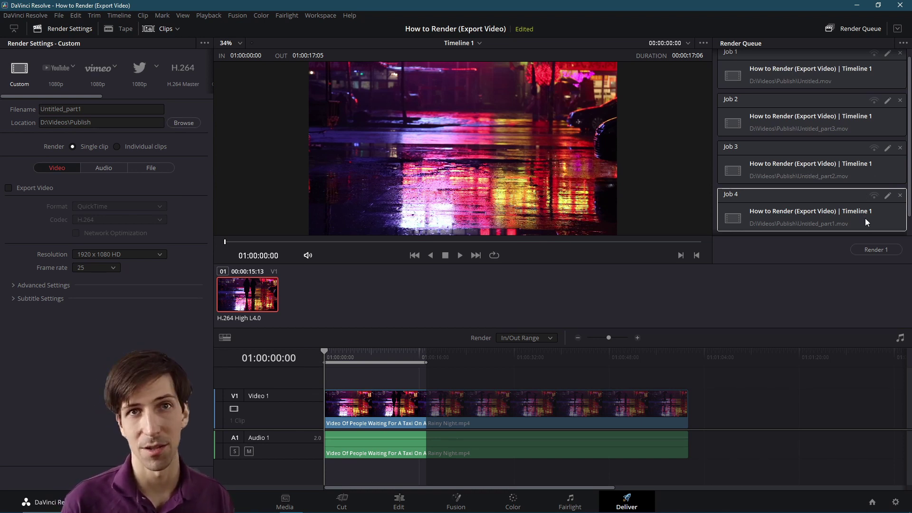
Select all four jobs in the render queue as a continuous range from Job 1 to Job 4
left_click(831, 112)
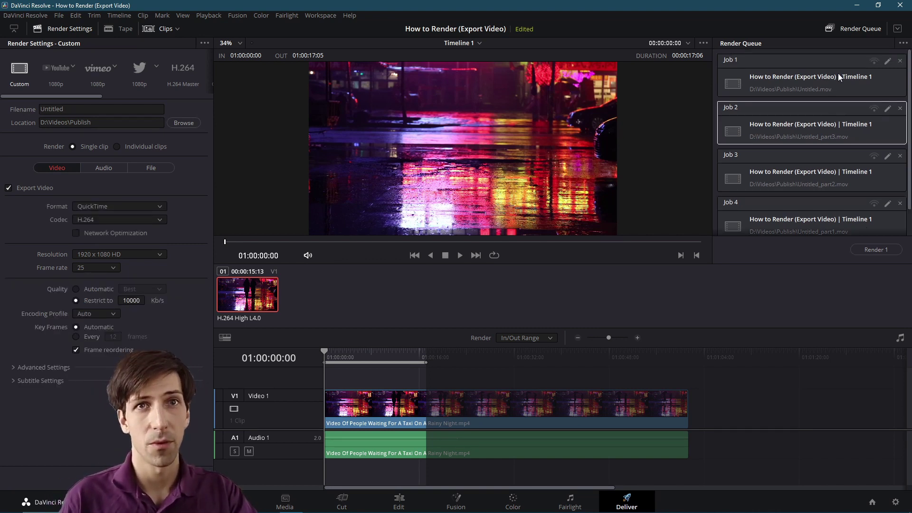
left_click(761, 61)
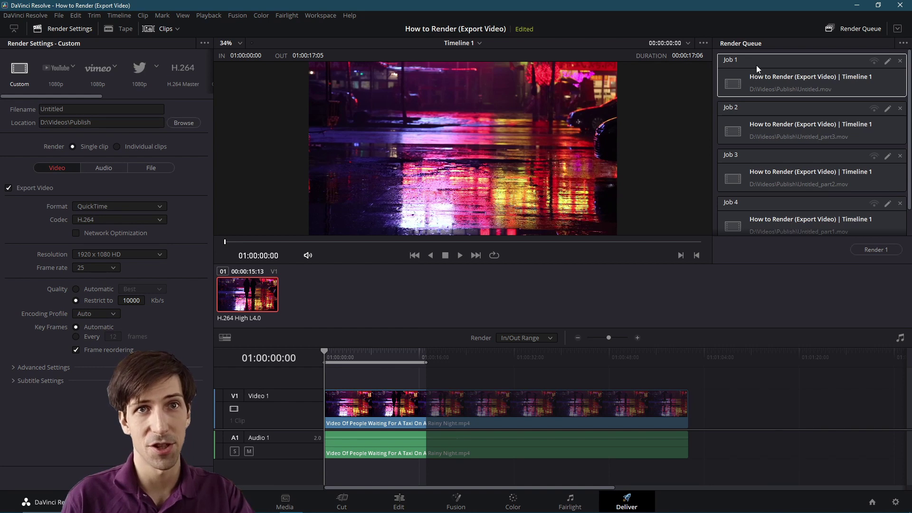
scroll(778, 134, "down", 1)
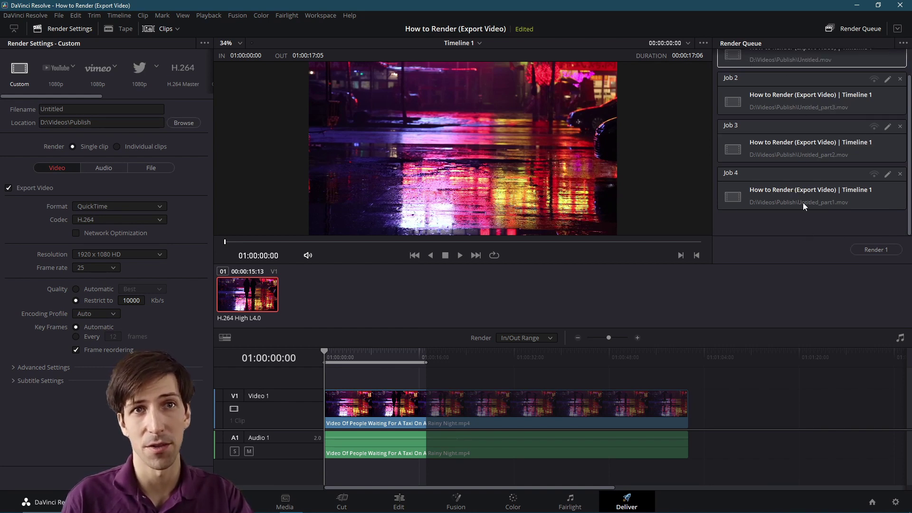
left_click(801, 175, "shift")
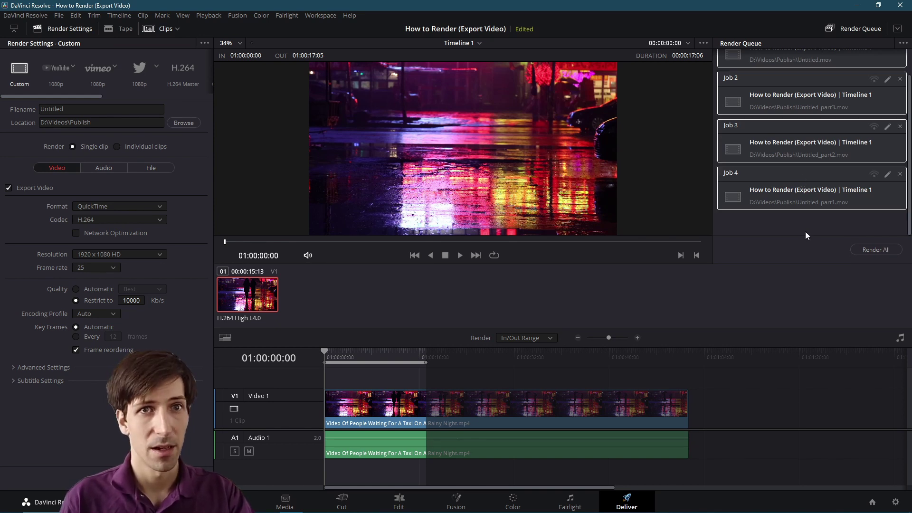
scroll(876, 196, "up", 2)
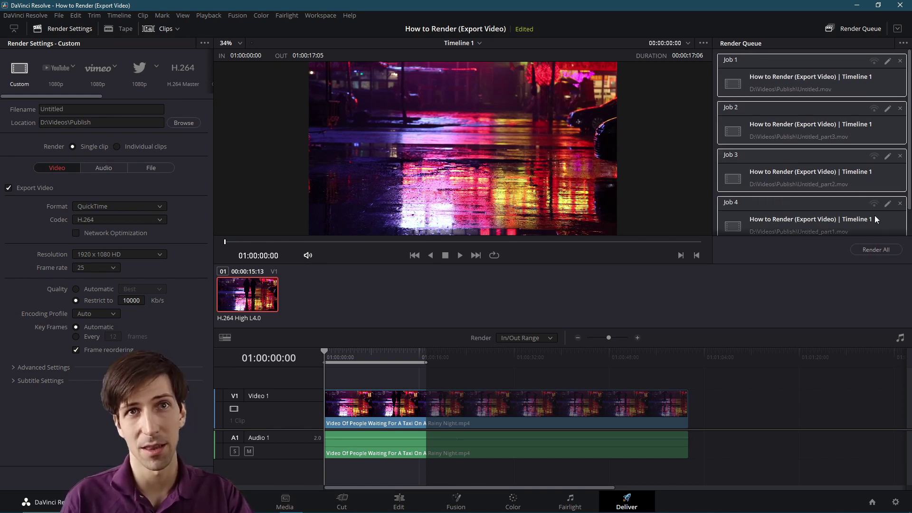
Select only the two non-adjacent jobs, Job 1 and Job 3, in the render queue
left_click(804, 66)
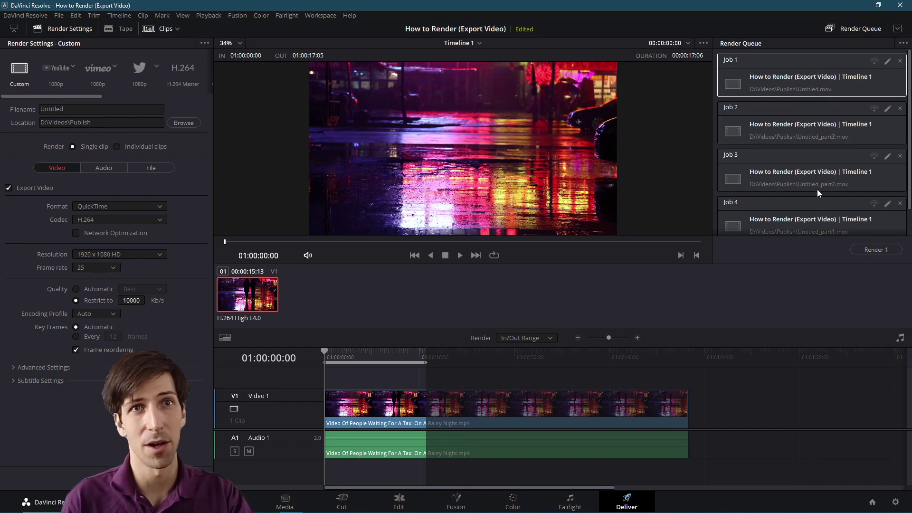
left_click(826, 163, "ctrl")
scroll(812, 165, "down", 1)
scroll(816, 153, "up", 1)
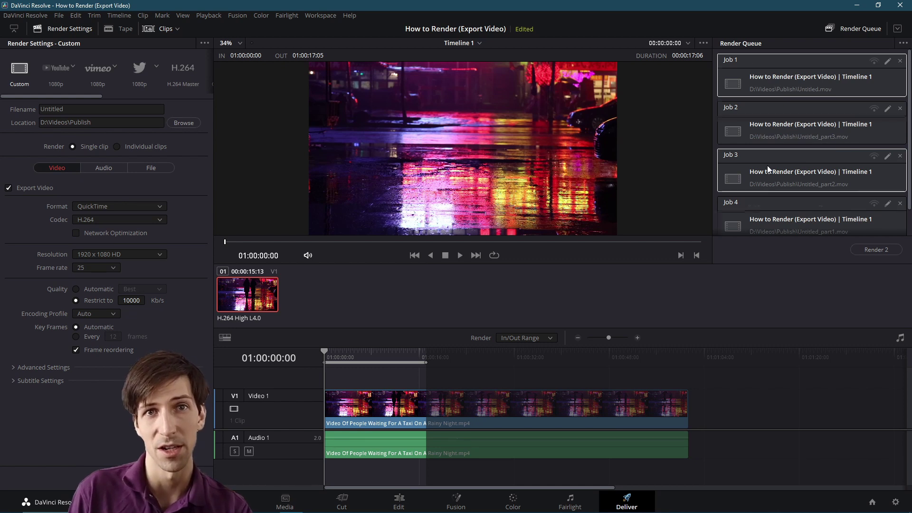
scroll(768, 165, "down", 1)
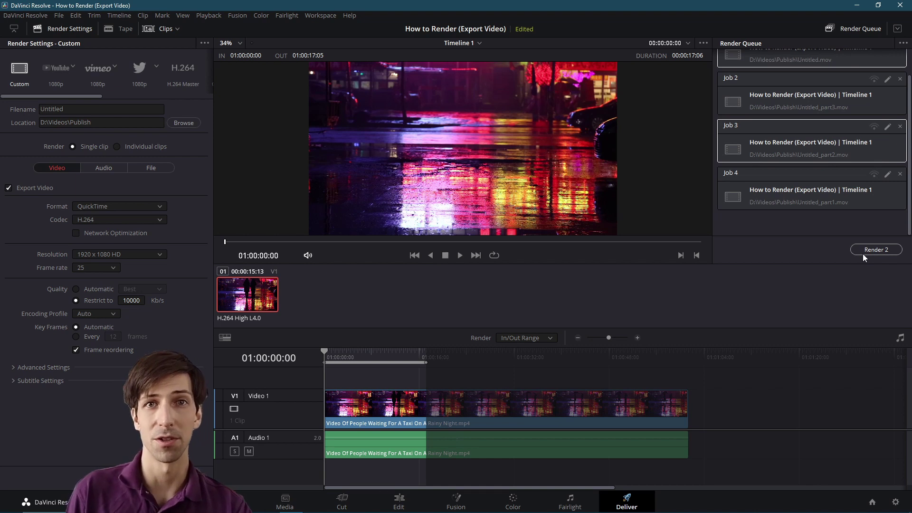
Render all four queued jobs together and stop the rendering once Job 1 is complete
left_click(829, 214)
scroll(770, 72, "up", 1)
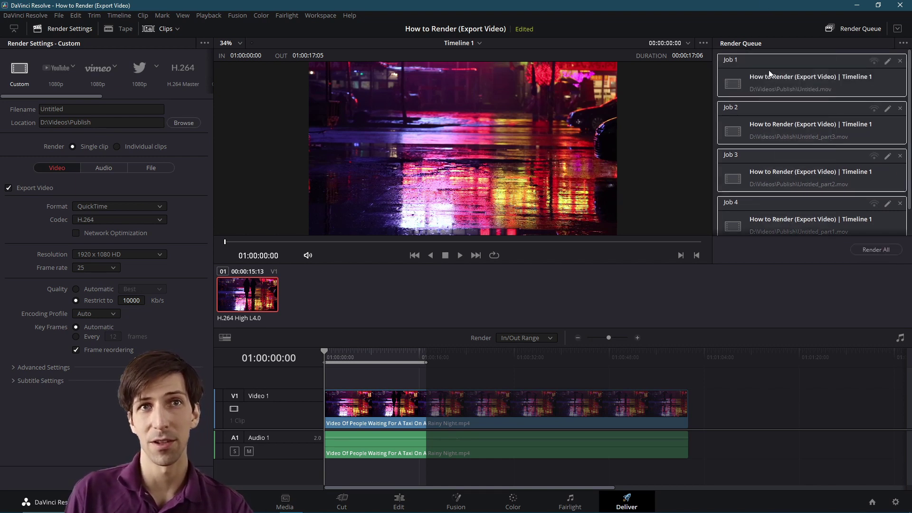
scroll(788, 76, "down", 1)
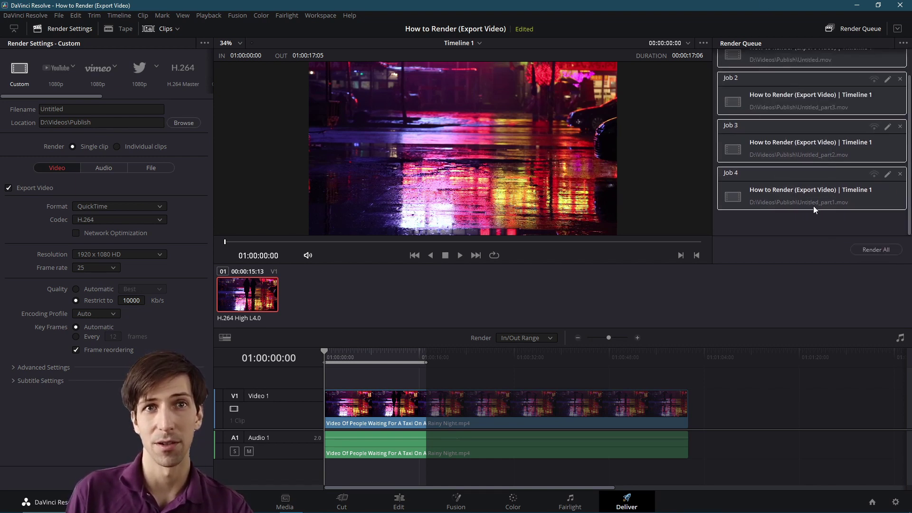
scroll(815, 142, "up", 1)
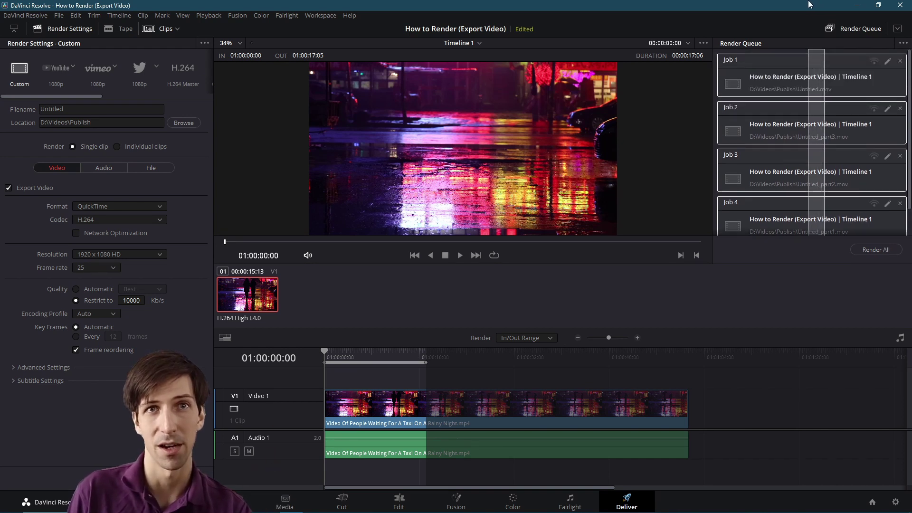
left_click(883, 251)
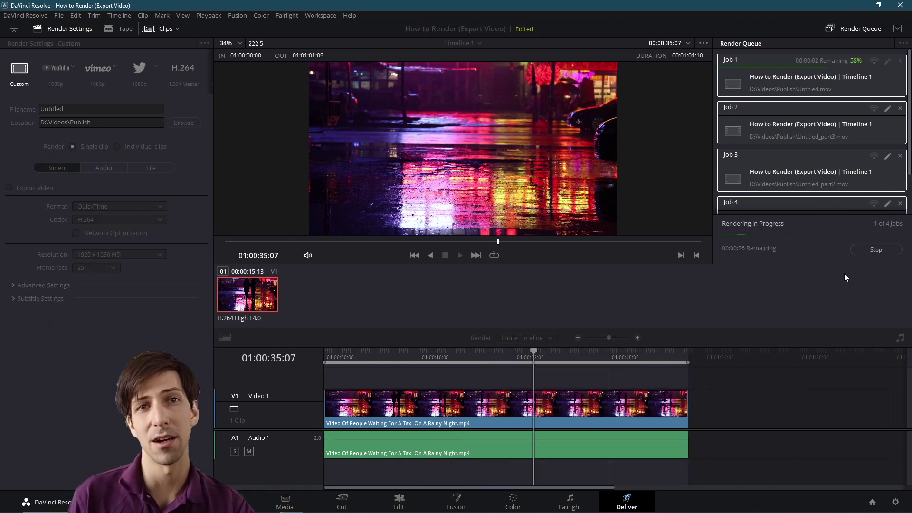
left_click(875, 248)
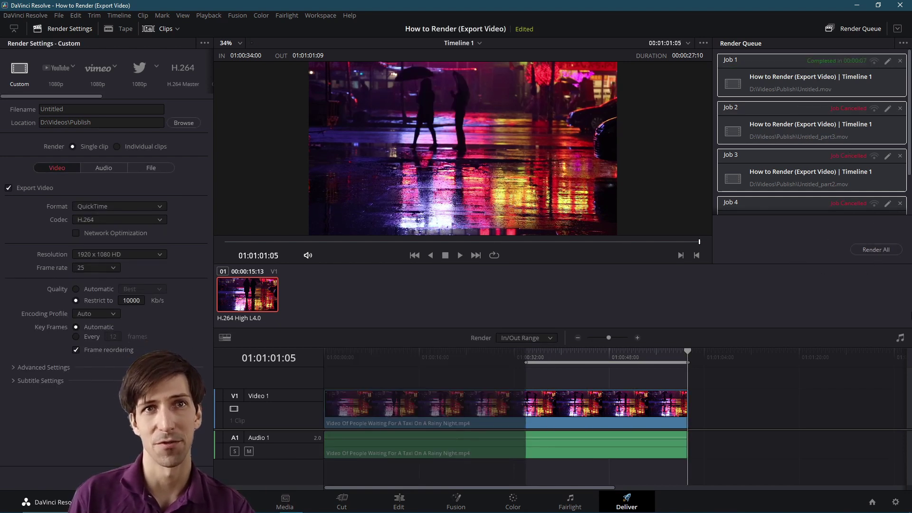
Select the three cancelled jobs, Job 2 through Job 4, in the render queue, leaving out Job 1
left_click(827, 136)
scroll(832, 162, "down", 1)
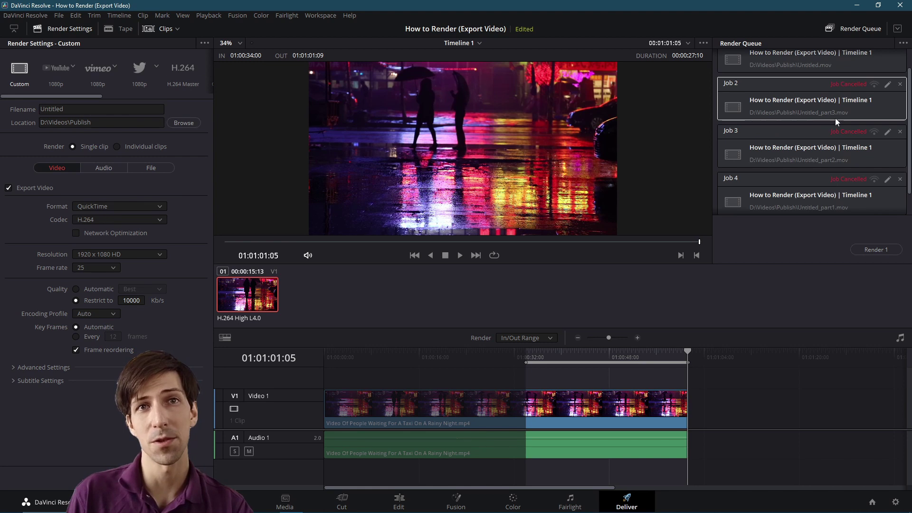
scroll(784, 119, "up", 1)
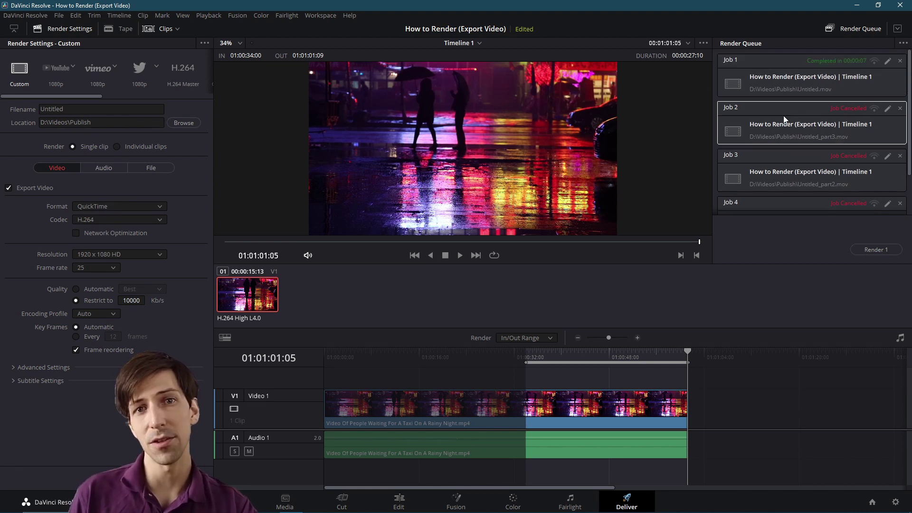
scroll(783, 119, "down", 2)
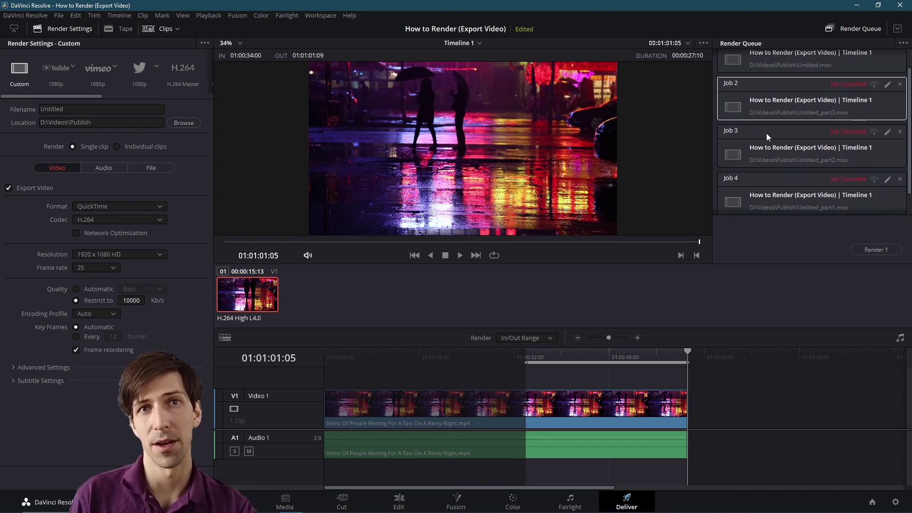
left_click(831, 168, "shift")
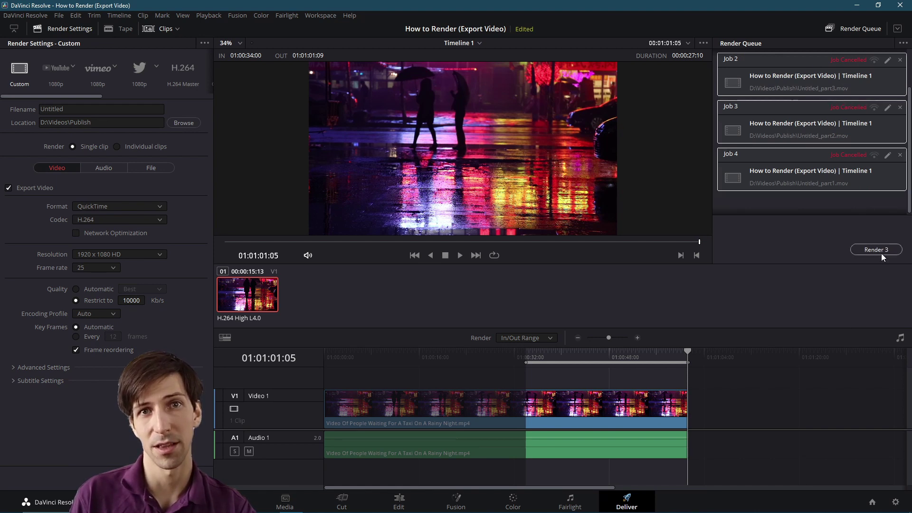
scroll(867, 203, "up", 2)
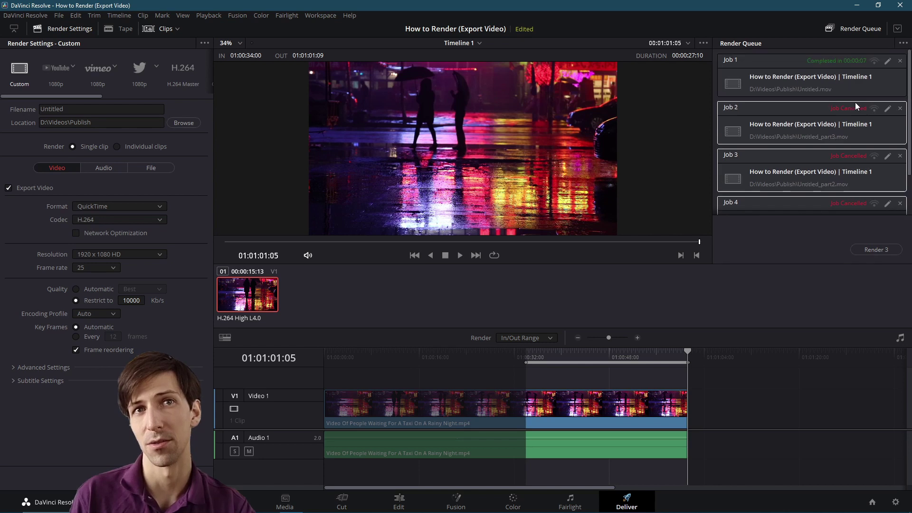
scroll(869, 157, "down", 2)
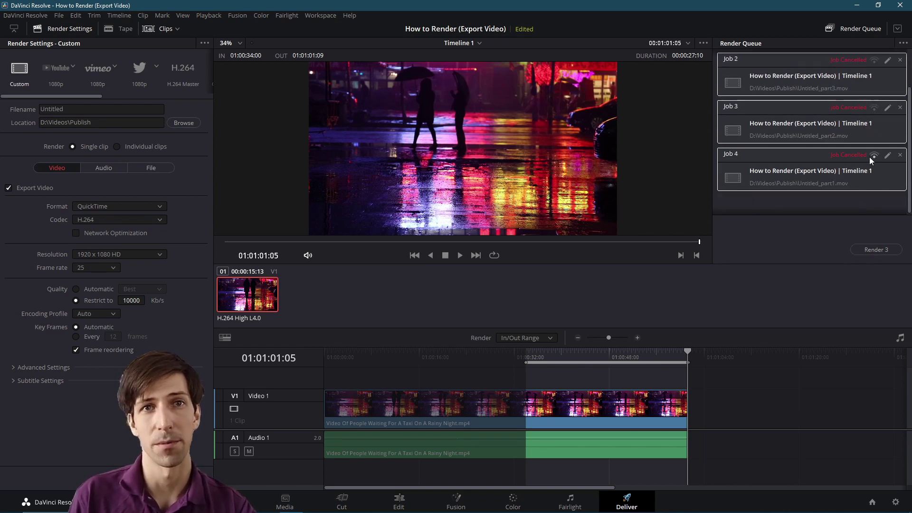